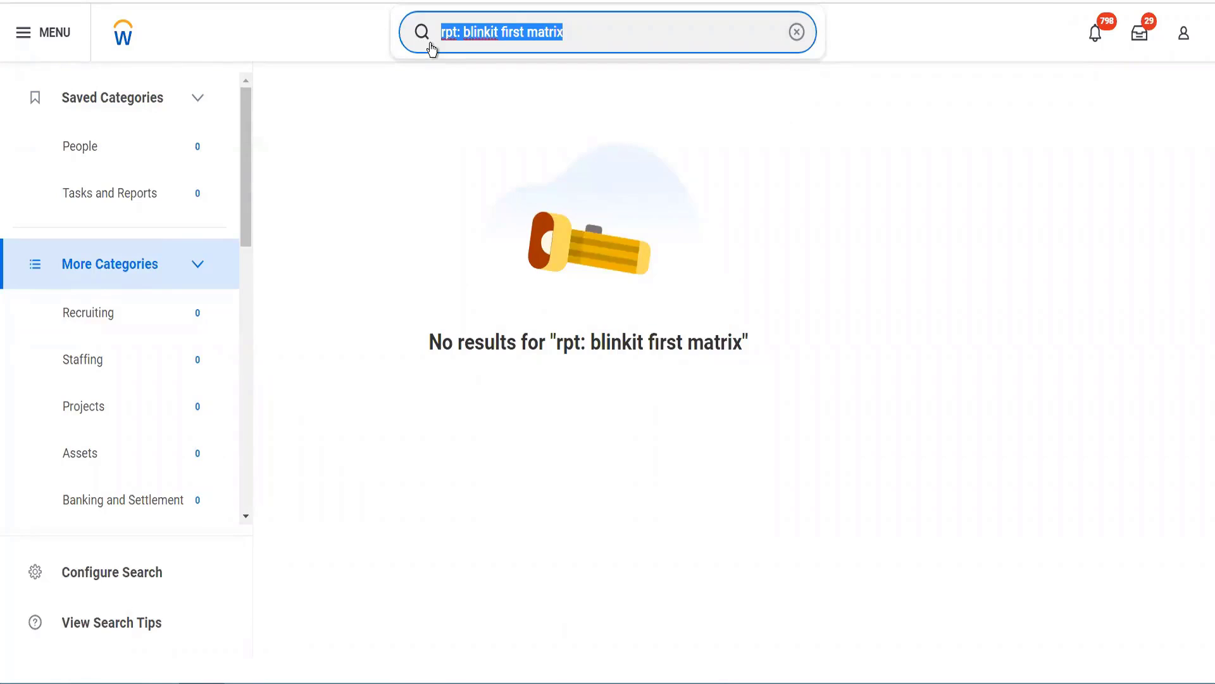
# Search for the Edit Custom Report task and open it.
pyautogui.write('edi')
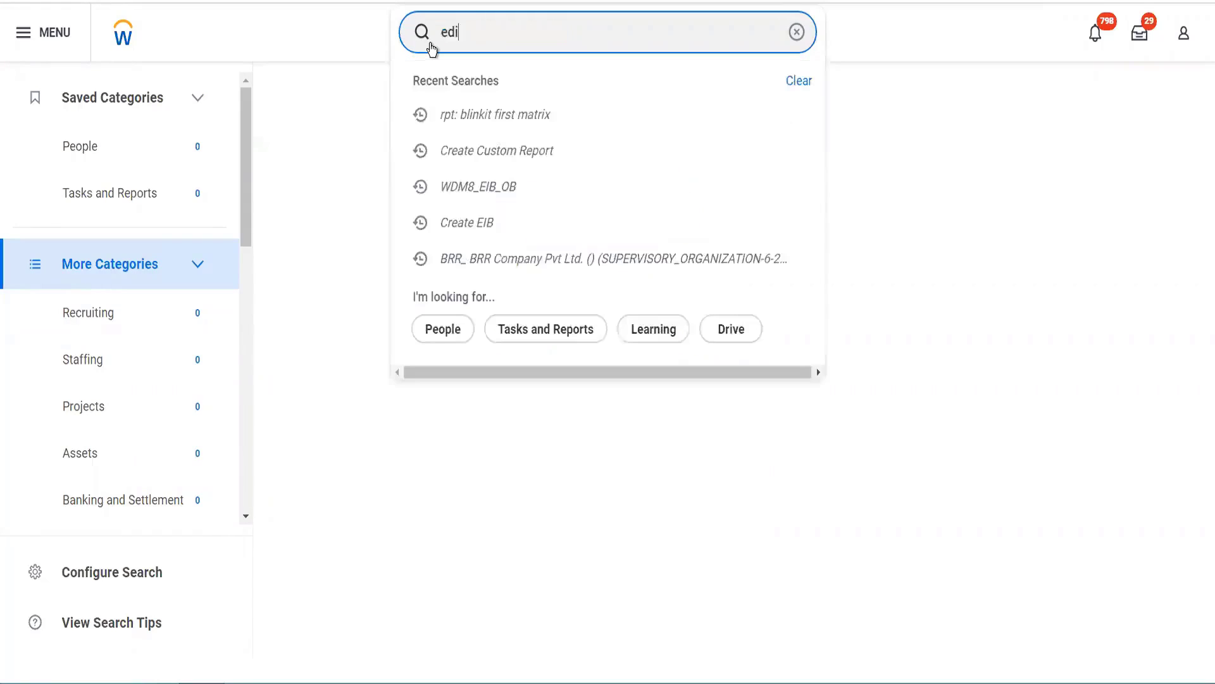
pyautogui.write('t cust reprot')
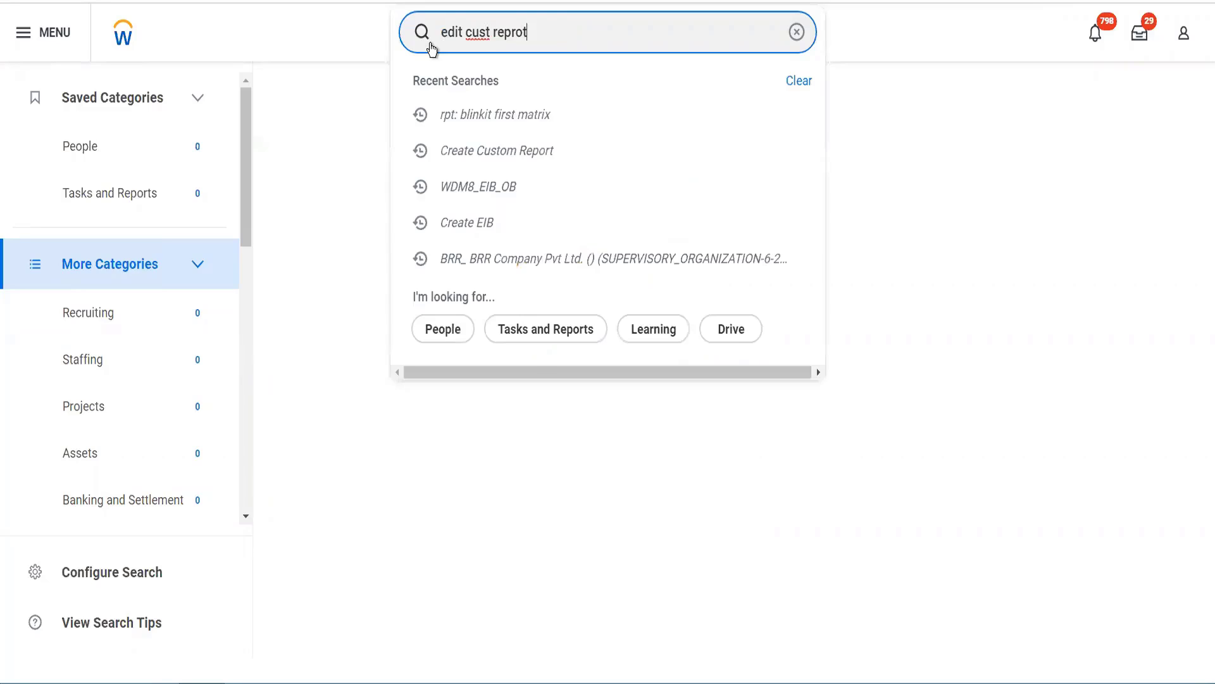
pyautogui.press('BackSpace')
pyautogui.press('BackSpace')
pyautogui.press('BackSpace')
pyautogui.write('ort')
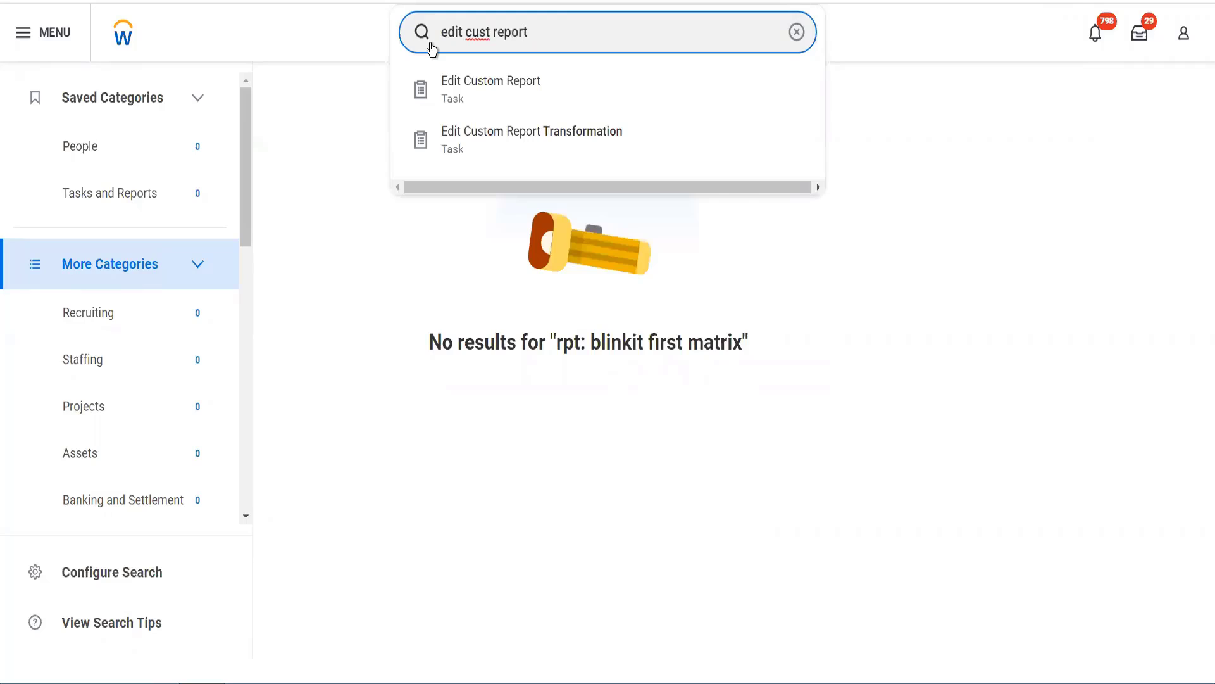
pyautogui.press('Down')
pyautogui.press('Return')
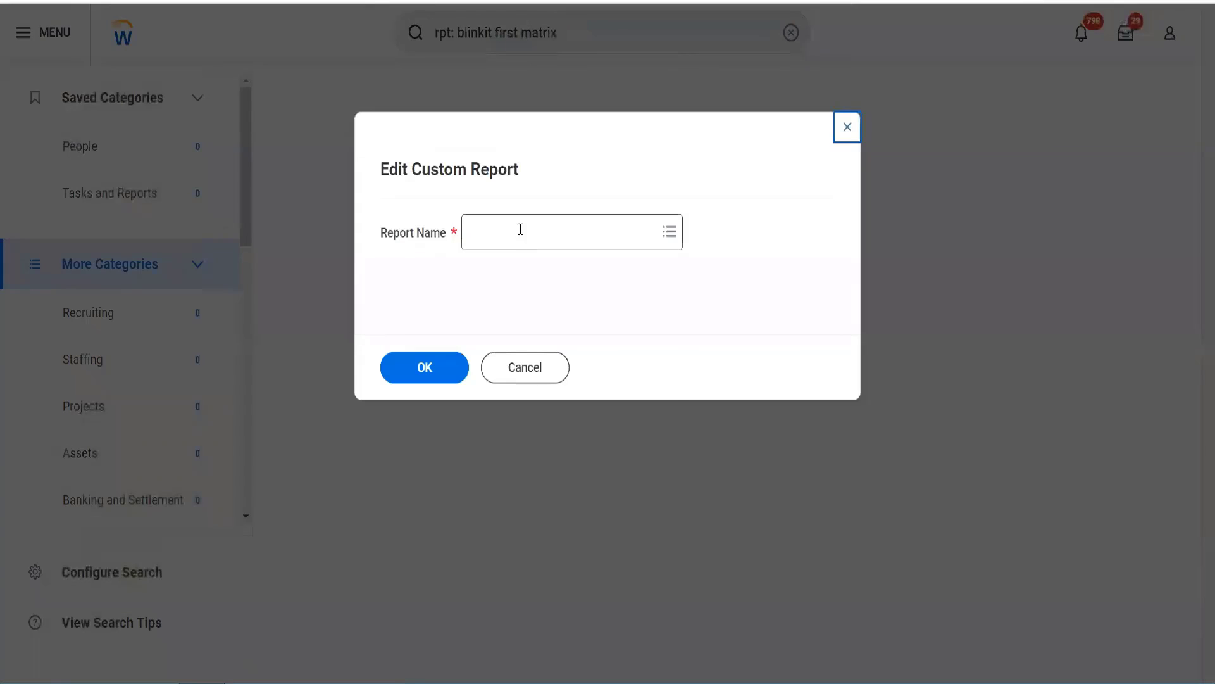
# Choose Blinkit First Matrix Report as the report to edit and open its definition.
pyautogui.click(520, 229)
pyautogui.write('blinkit')
pyautogui.press('Return')
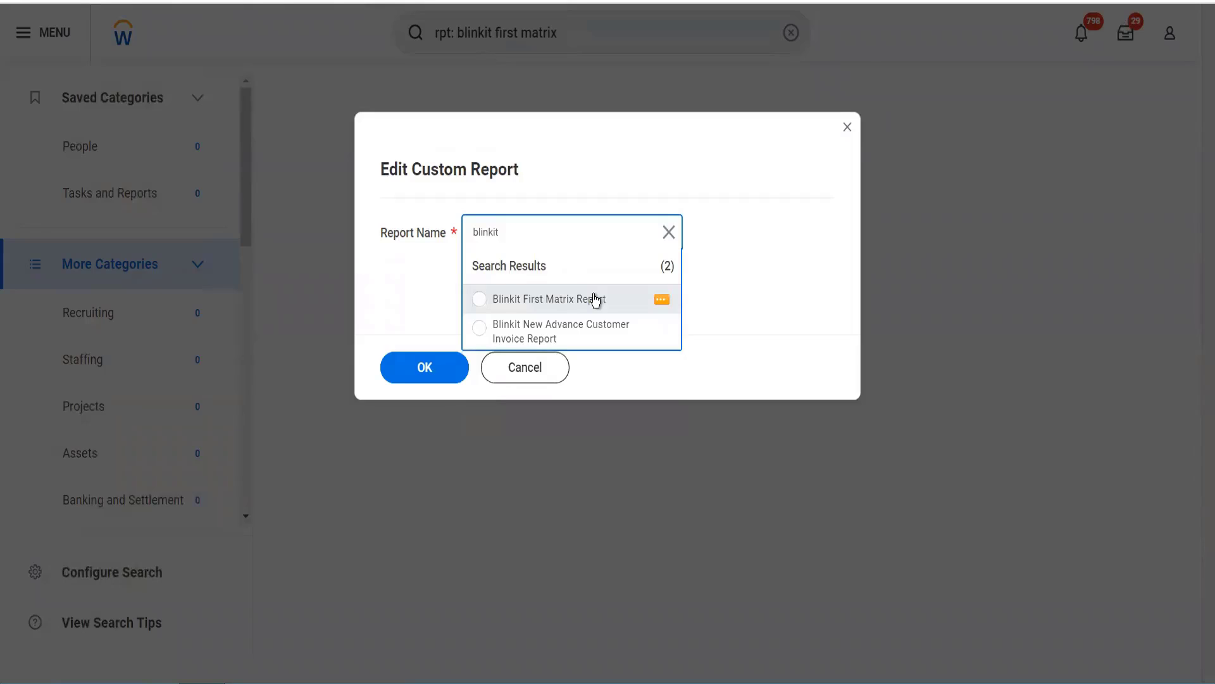
pyautogui.click(595, 298)
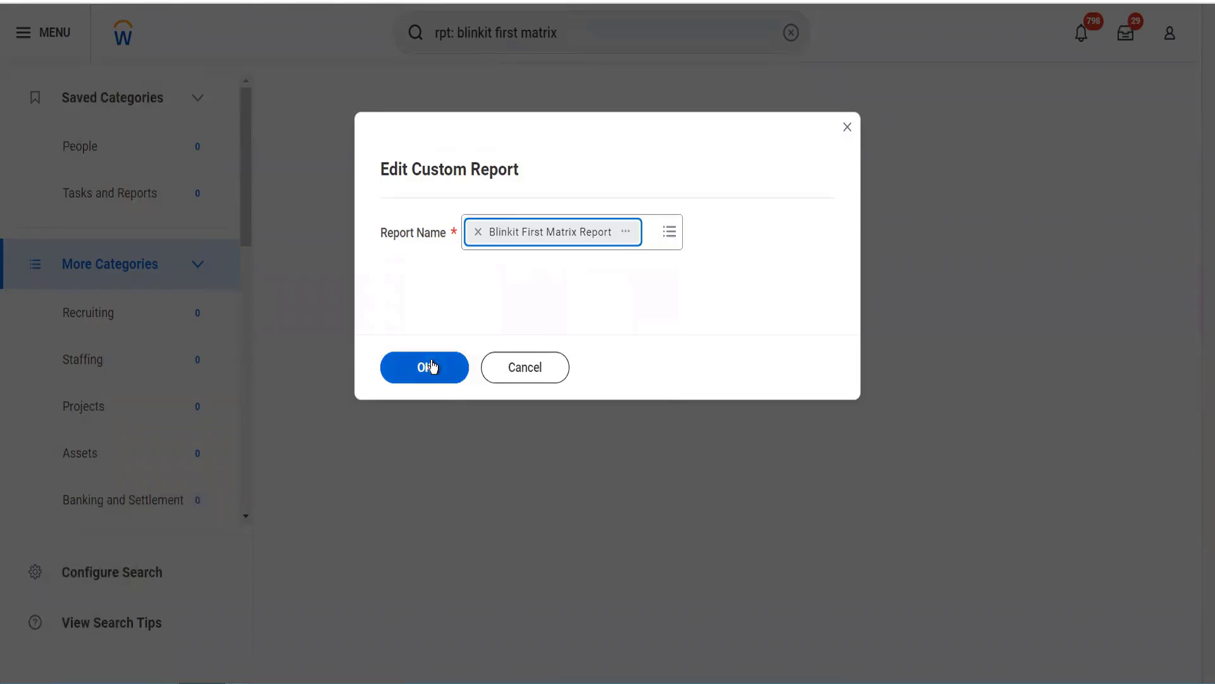
pyautogui.click(432, 367)
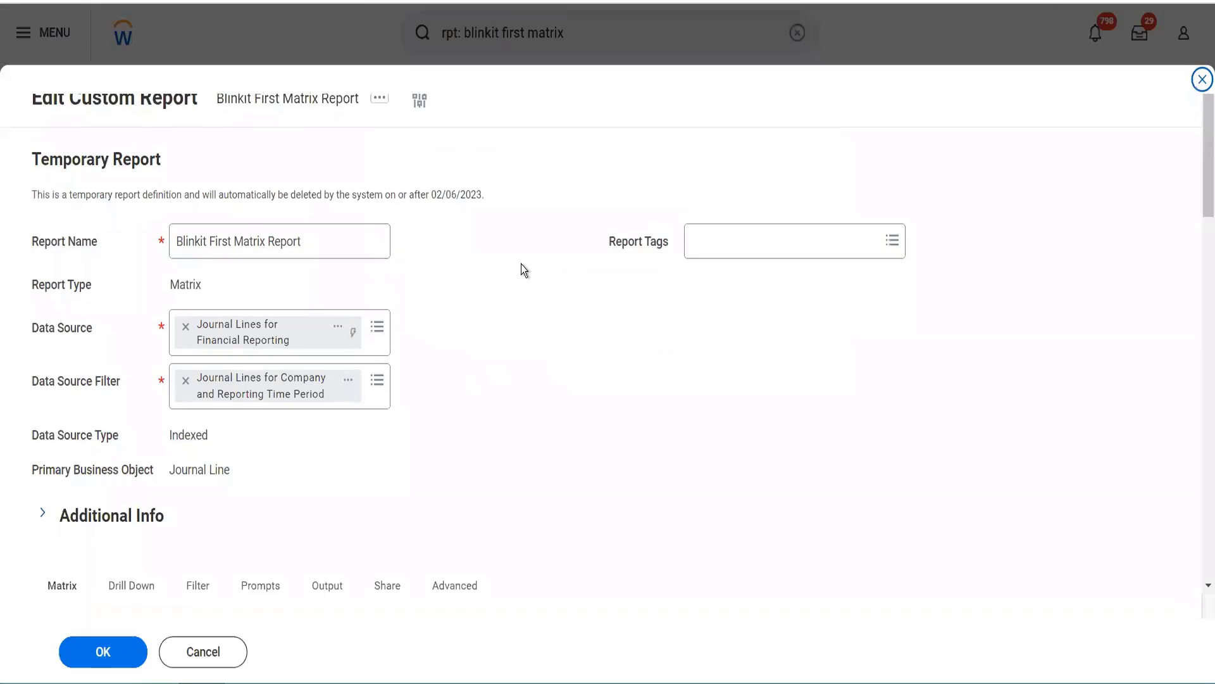
# Populate the undefined prompt defaults in the report's prompt settings.
pyautogui.scroll(-5, 340, 329)
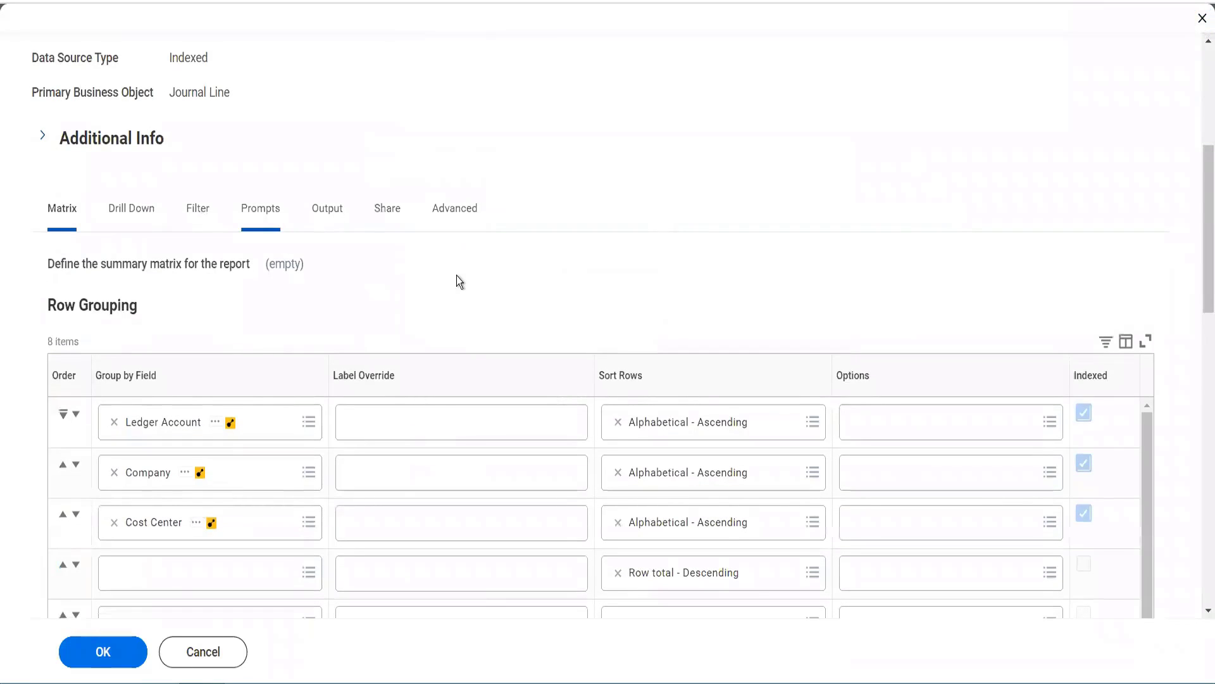
pyautogui.scroll(-1, 457, 276)
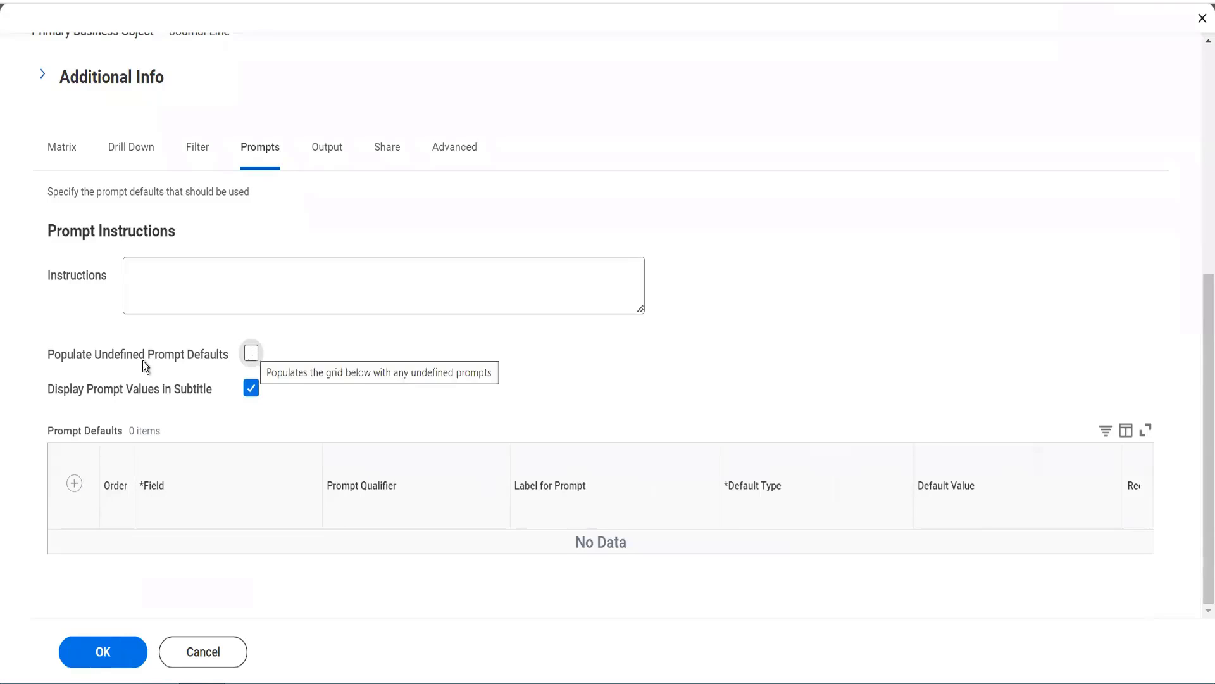
pyautogui.click(252, 358)
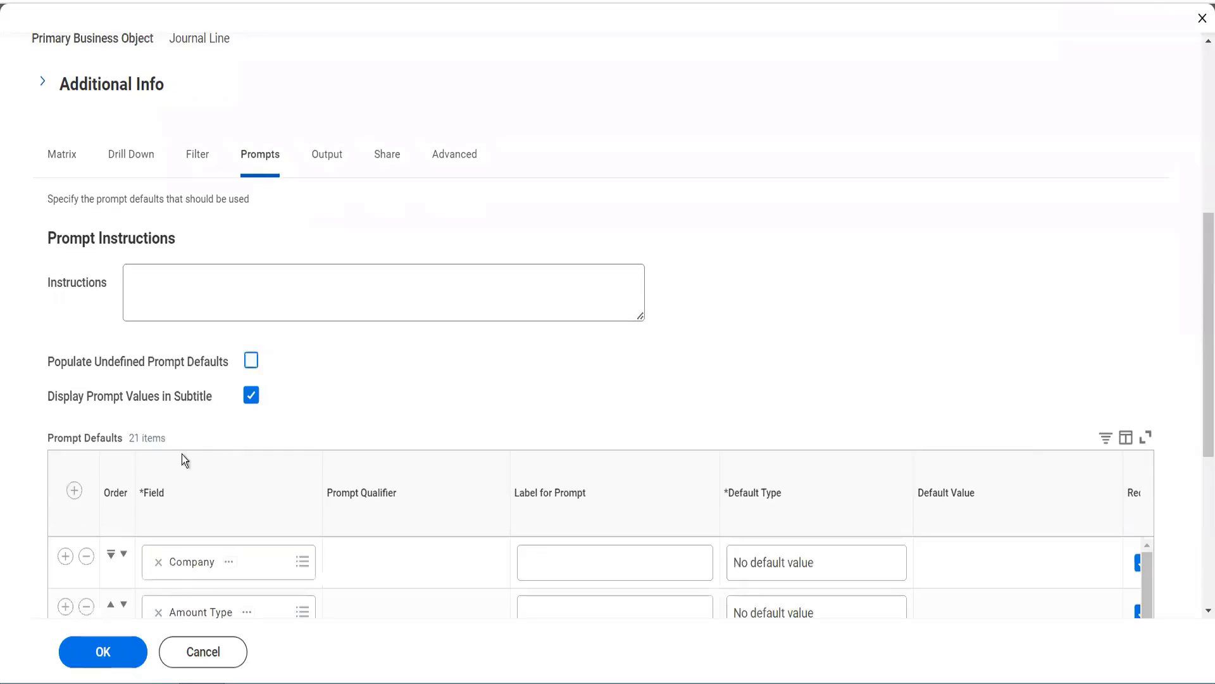
# Try to make the Company prompt optional by clearing its Required setting, and set it back to required.
pyautogui.scroll(-4, 339, 405)
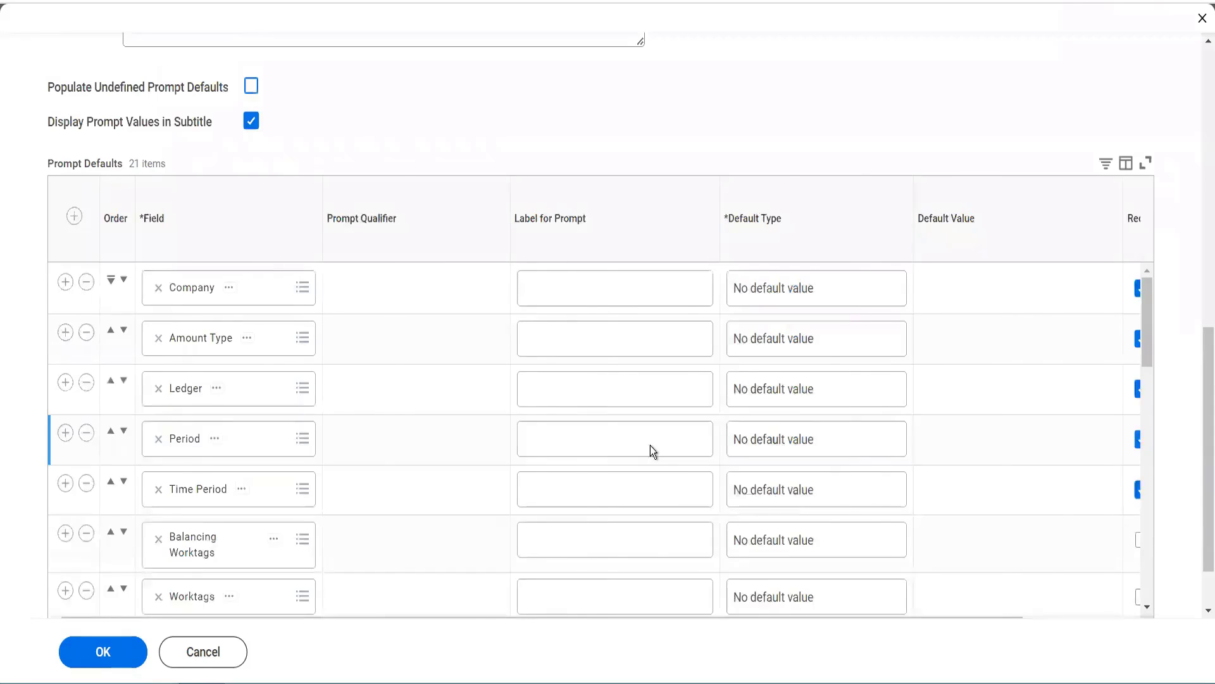
pyautogui.hscroll(3, 652, 451)
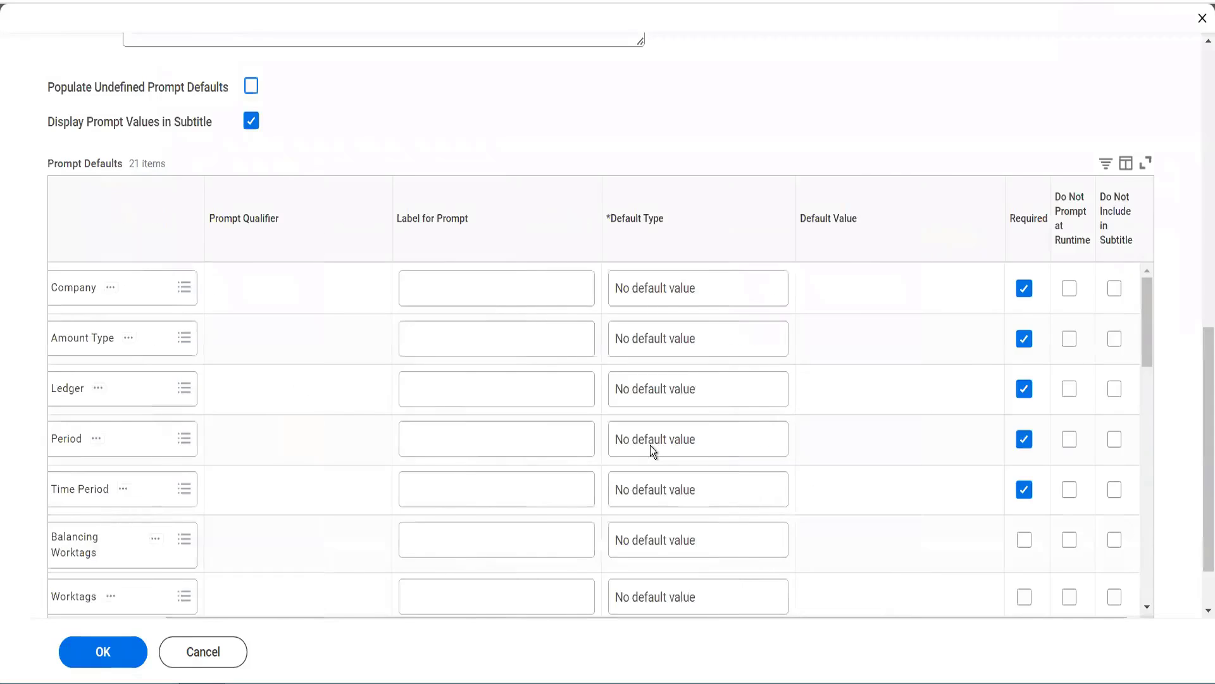
pyautogui.click(1025, 290)
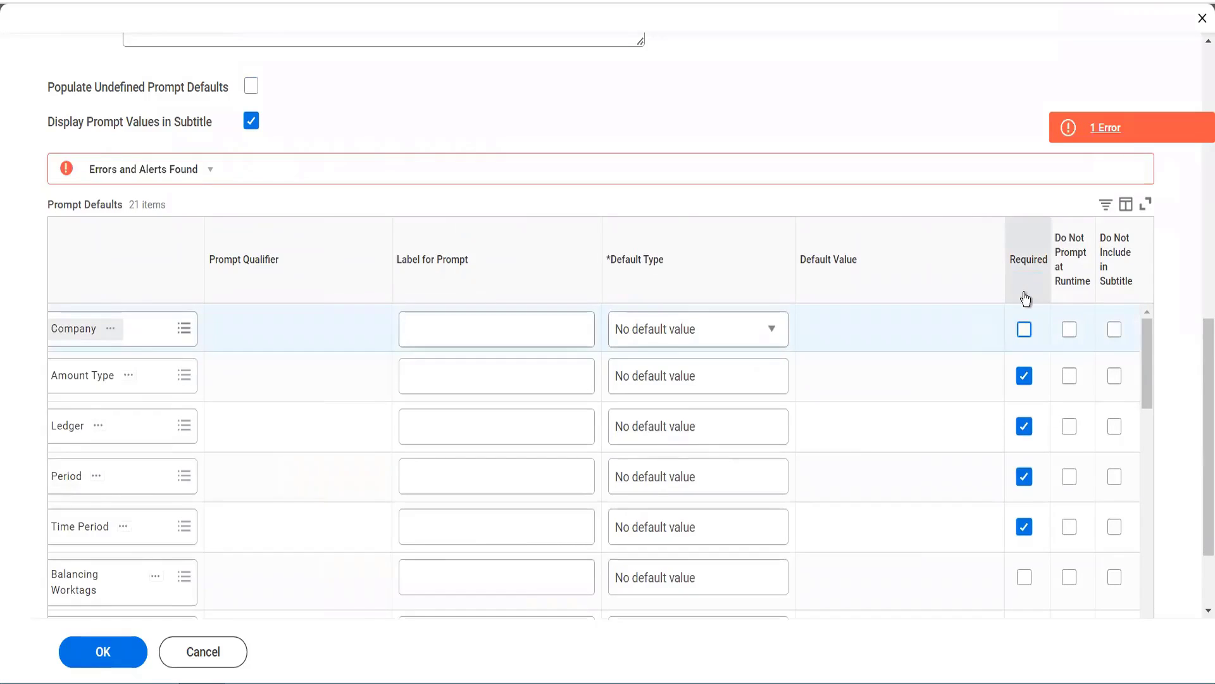
pyautogui.click(1026, 330)
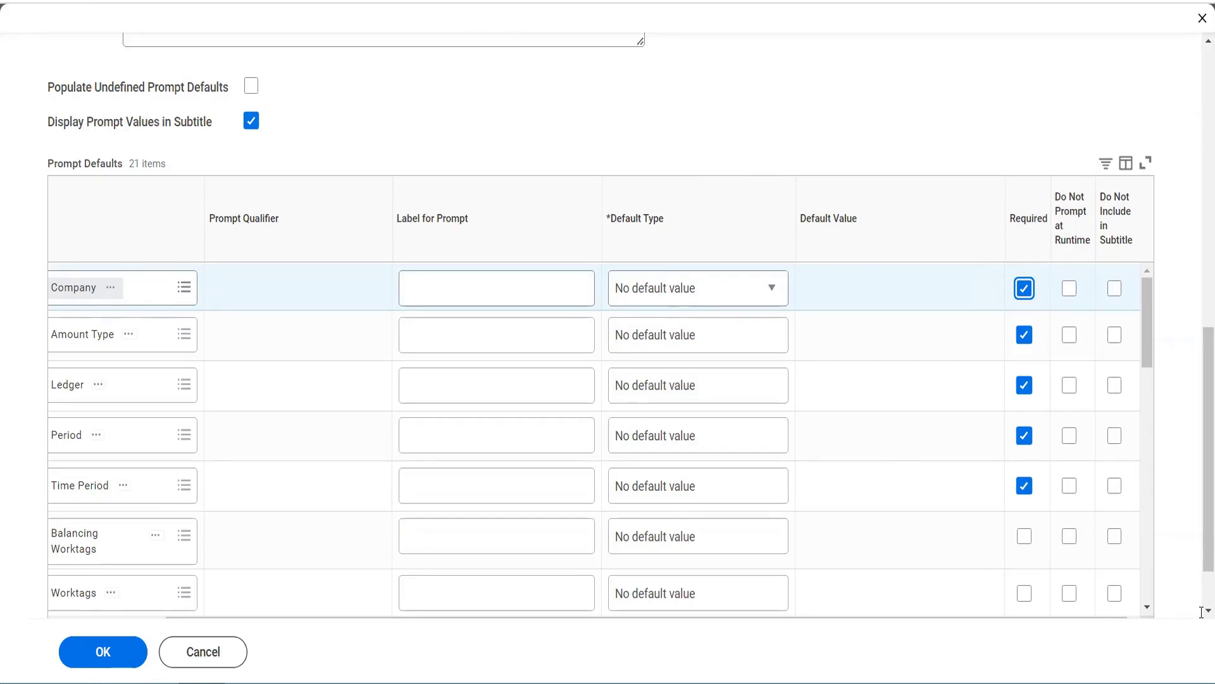
# Enable Do Not Prompt at Runtime for the Balancing Worktags, Worktags, Plan Structure and Report Effective Date prompts.
pyautogui.scroll(-2, 1203, 611)
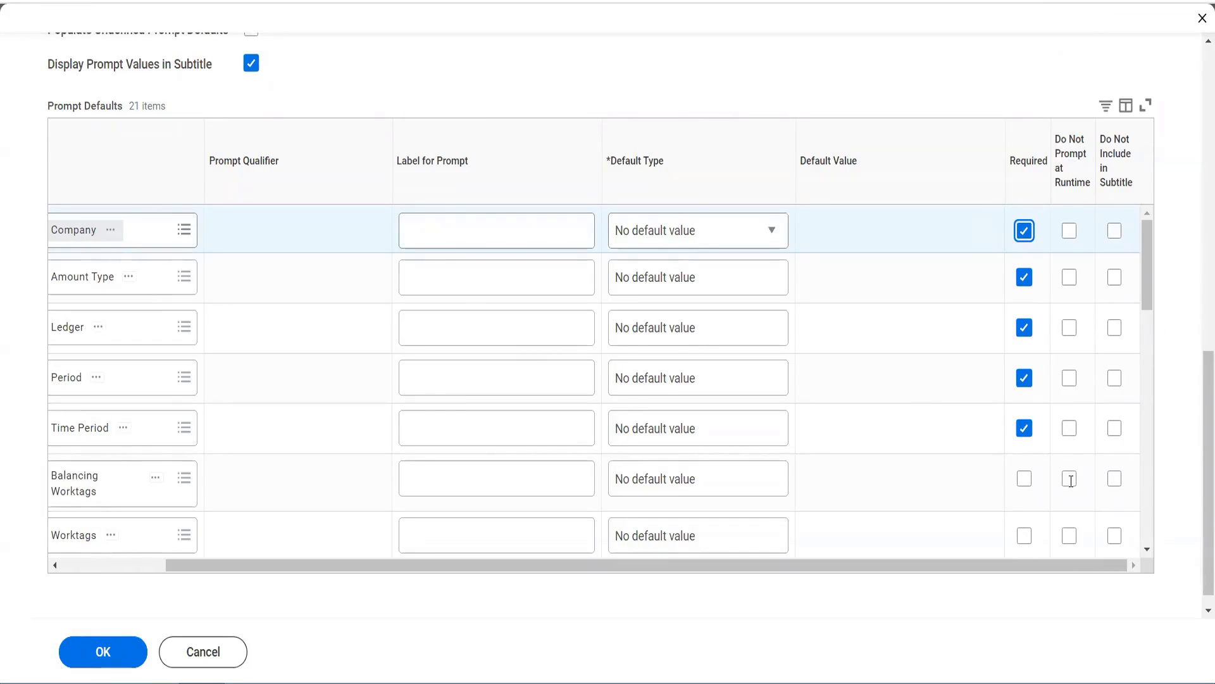
pyautogui.click(1070, 480)
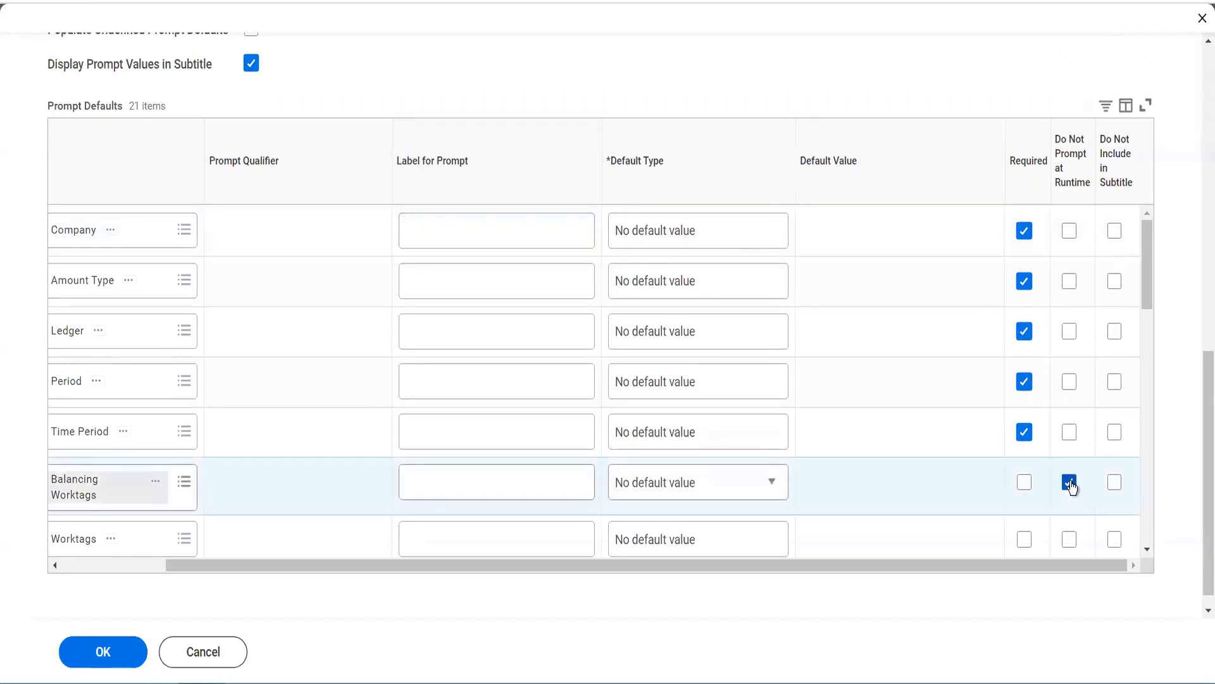
pyautogui.scroll(-3, 1149, 556)
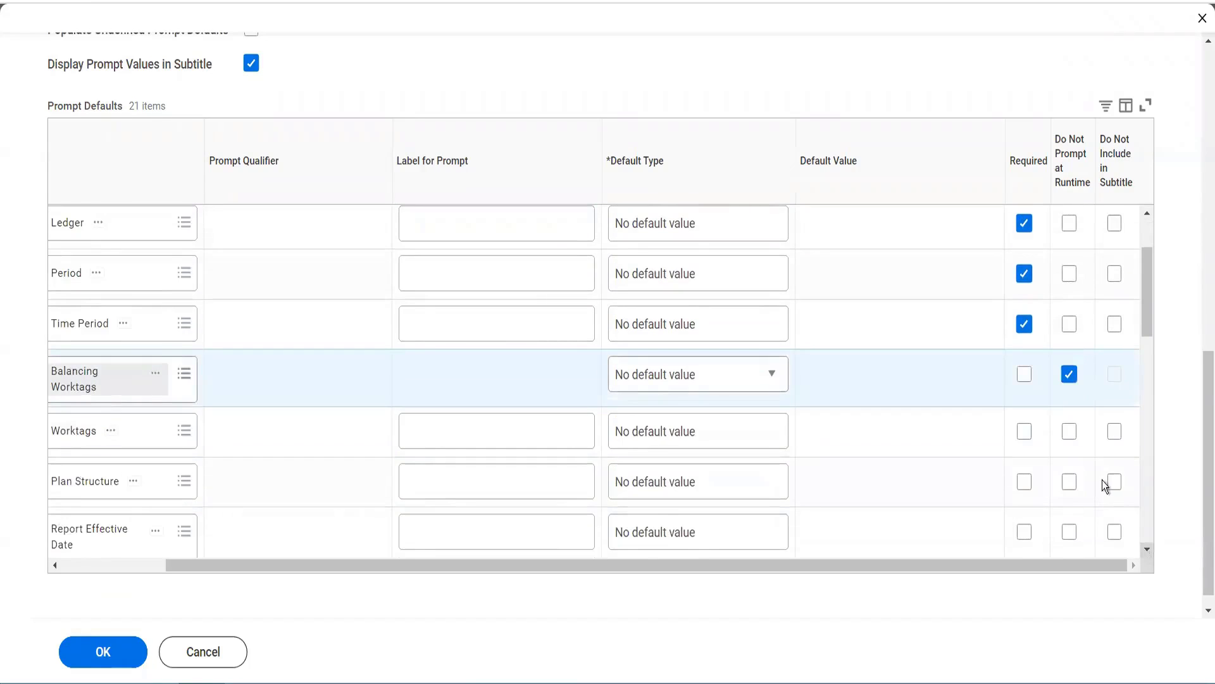
pyautogui.click(1069, 431)
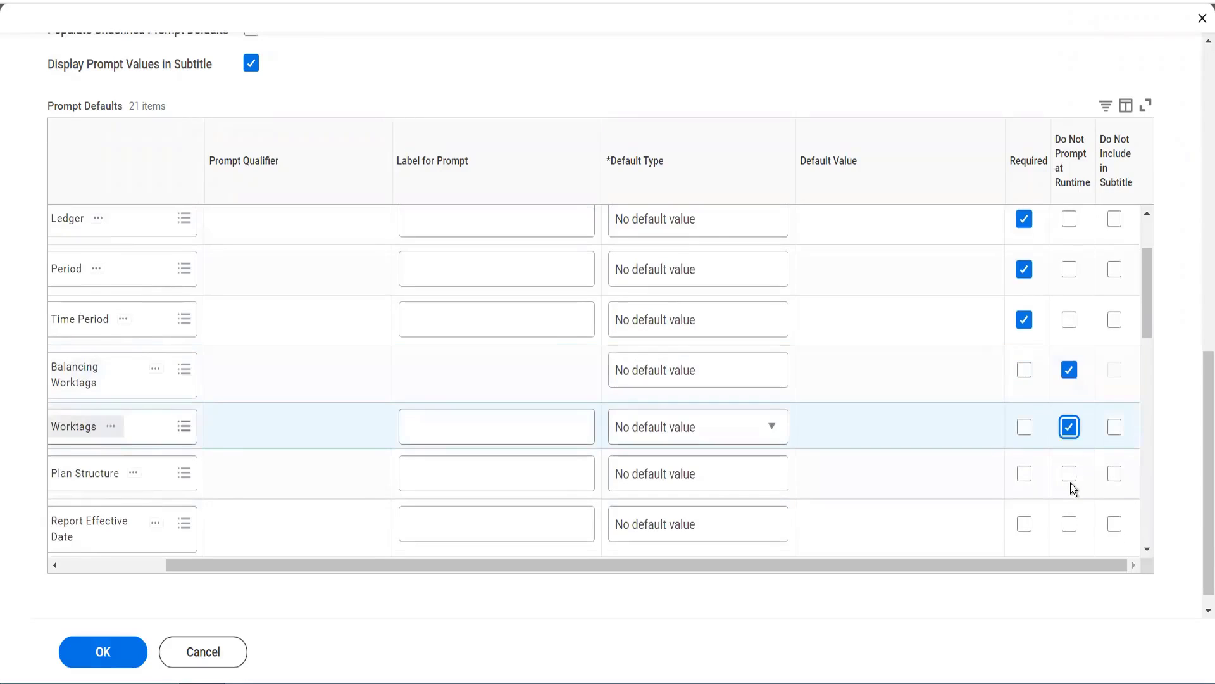
pyautogui.click(1067, 476)
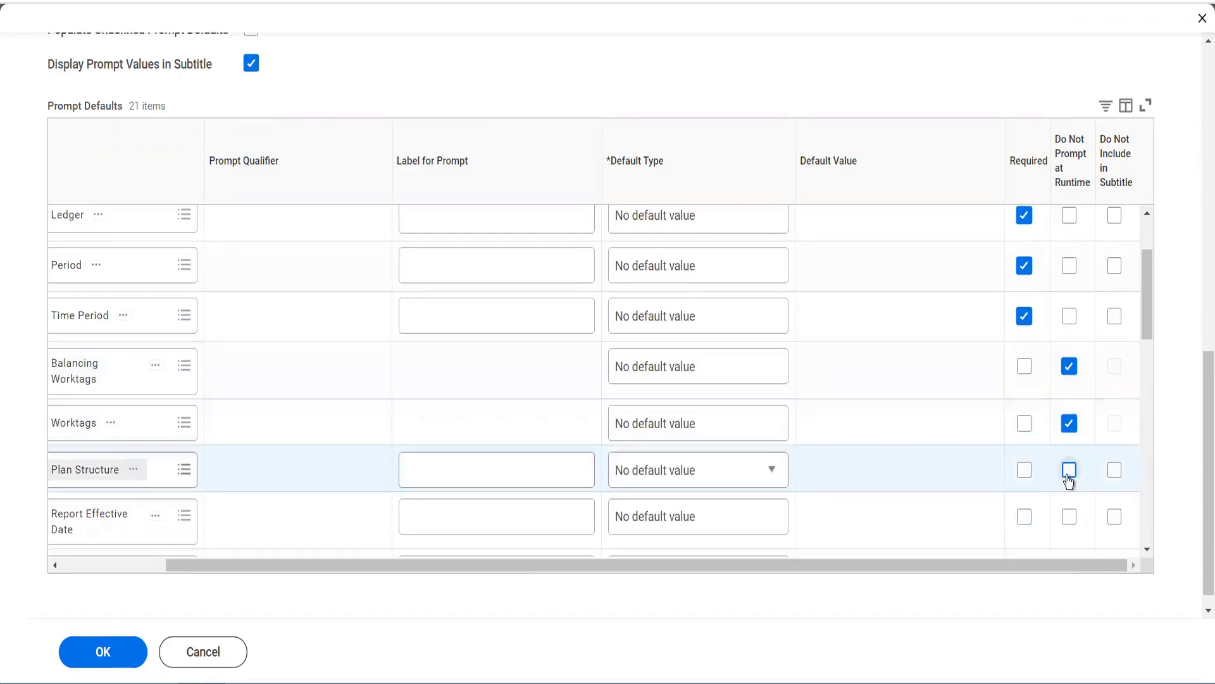
pyautogui.click(1069, 480)
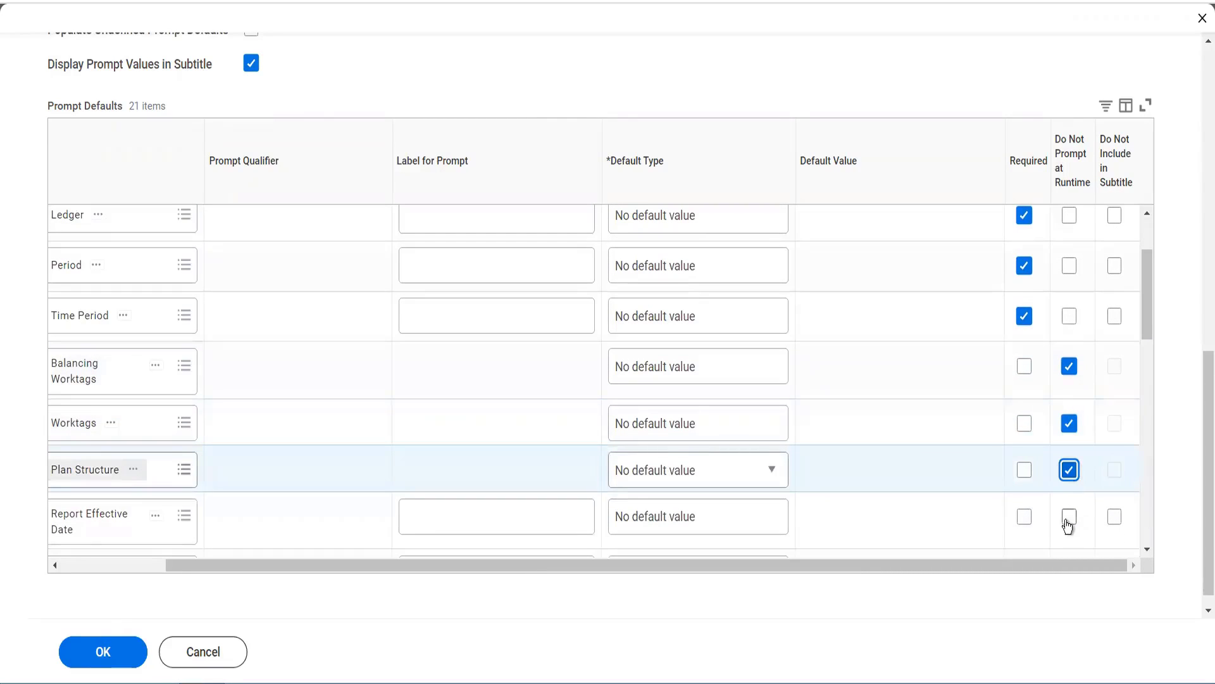
pyautogui.click(1069, 524)
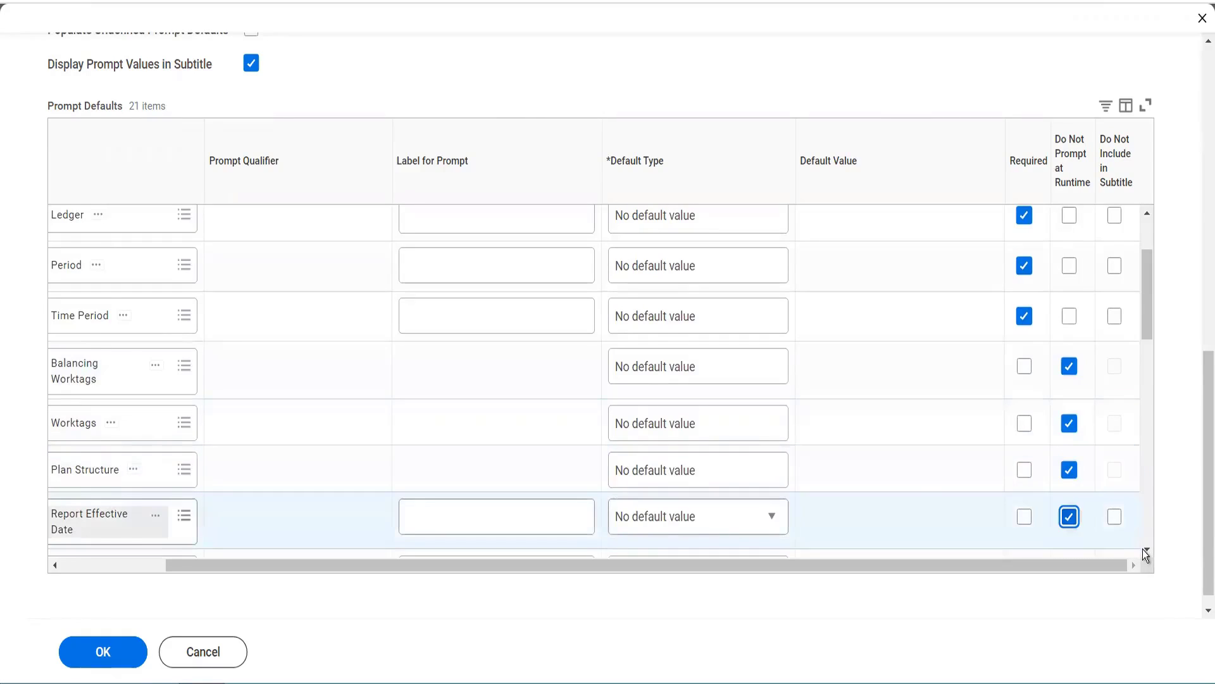
# Enable Do Not Prompt at Runtime for Additional Options, Alternate Ledger Account and Summaries, and both Balance Sheet ledger account prompts.
pyautogui.click(1146, 550)
pyautogui.click(1147, 550)
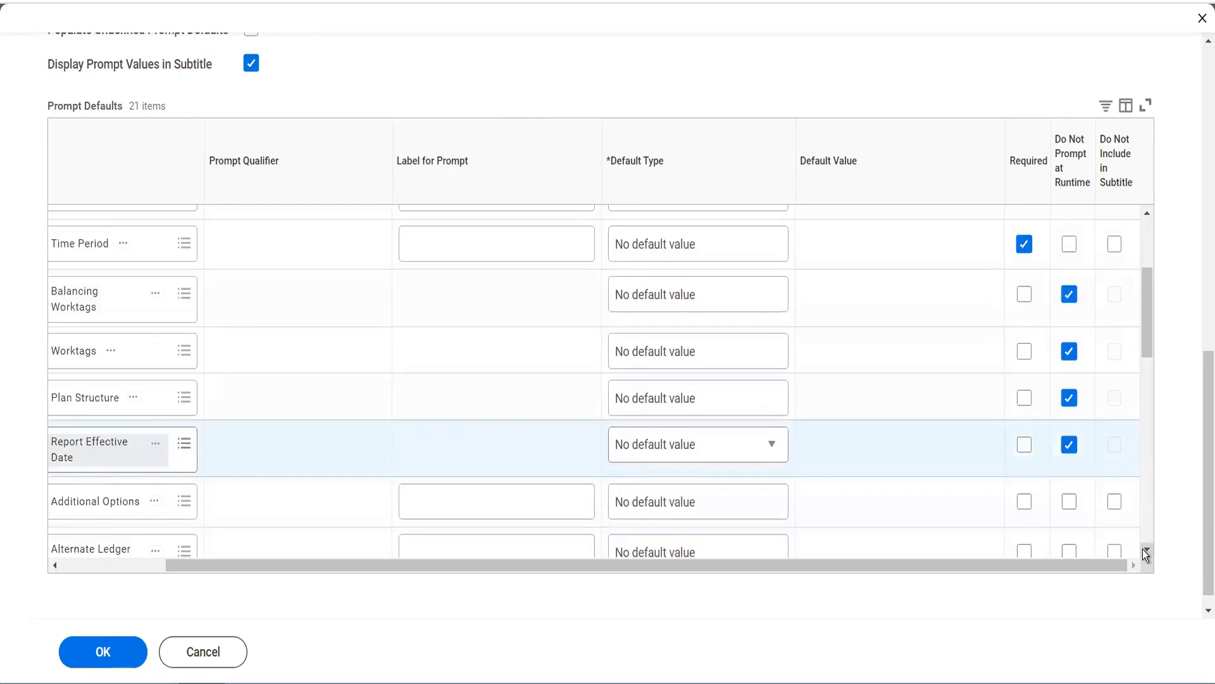
pyautogui.click(1068, 432)
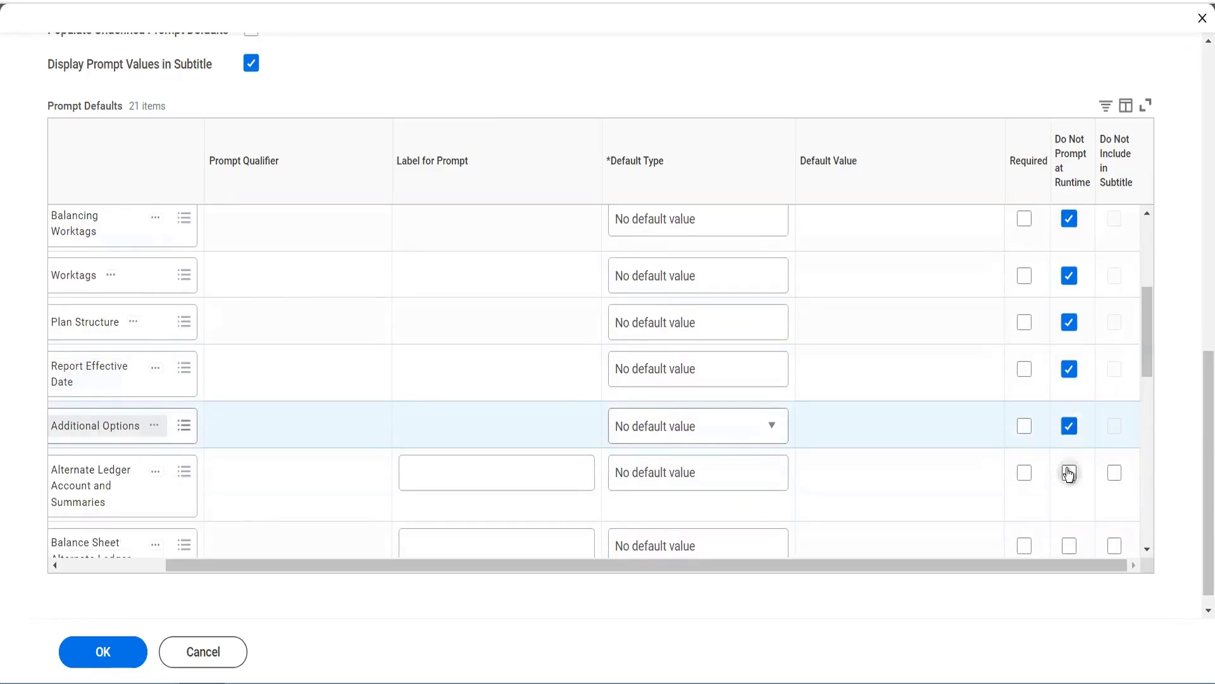
pyautogui.click(1069, 473)
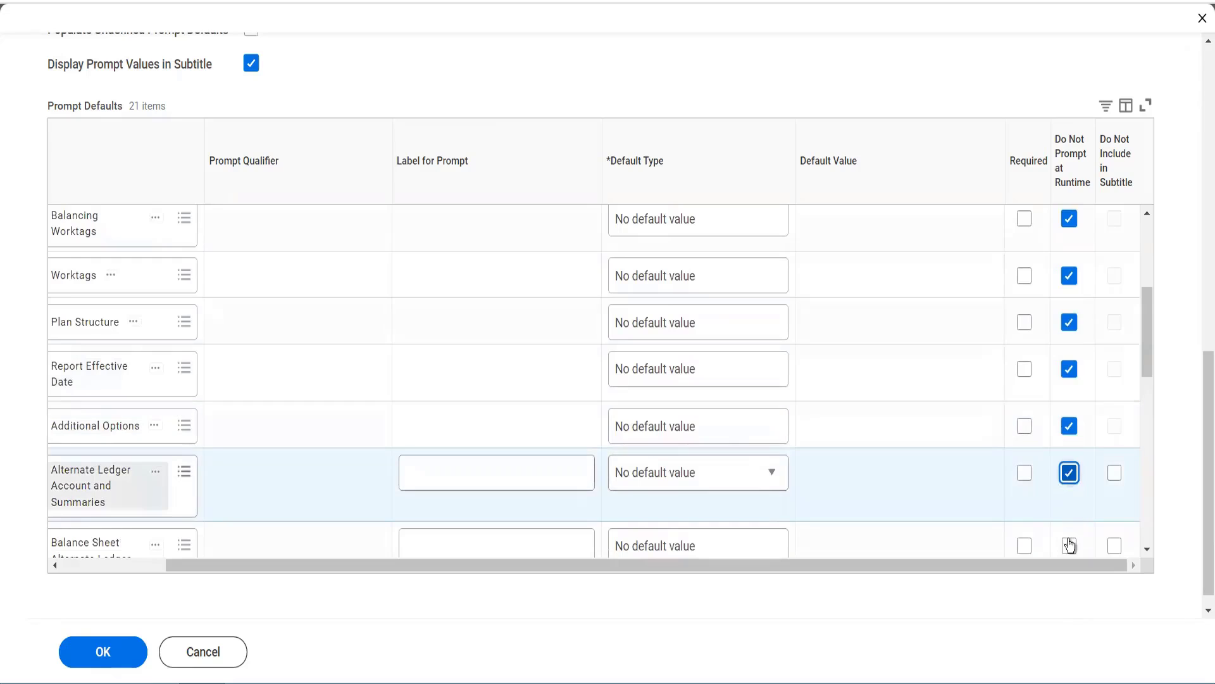
pyautogui.click(1070, 546)
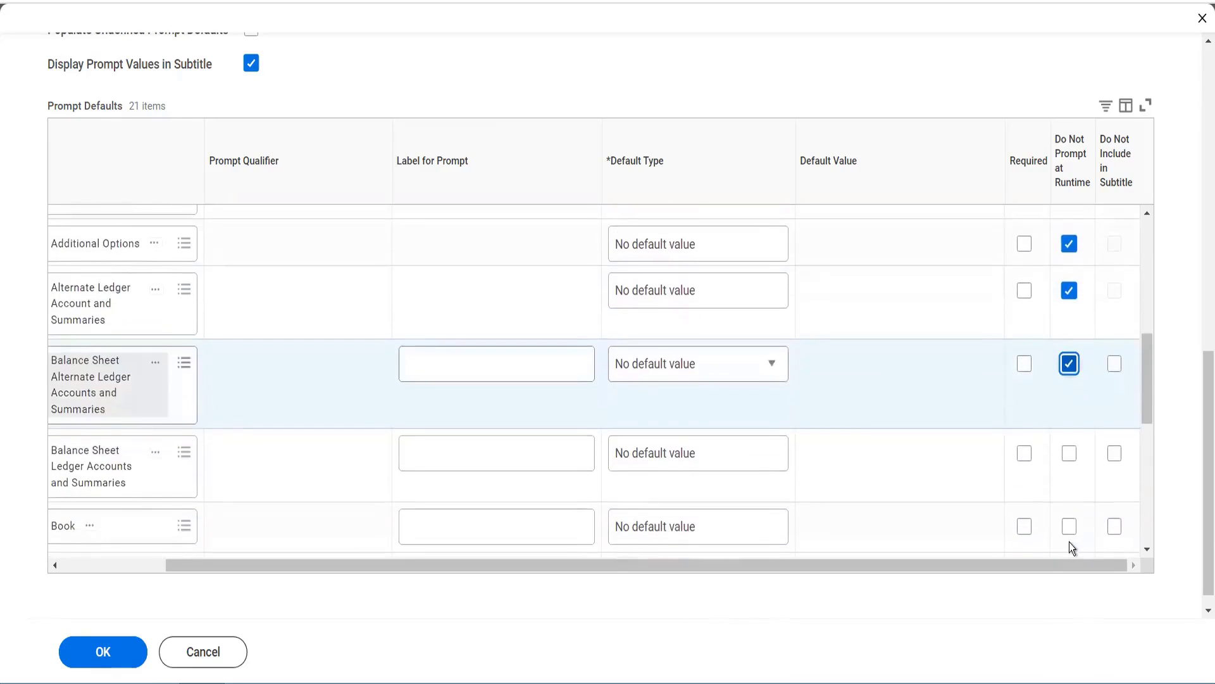
pyautogui.click(1069, 453)
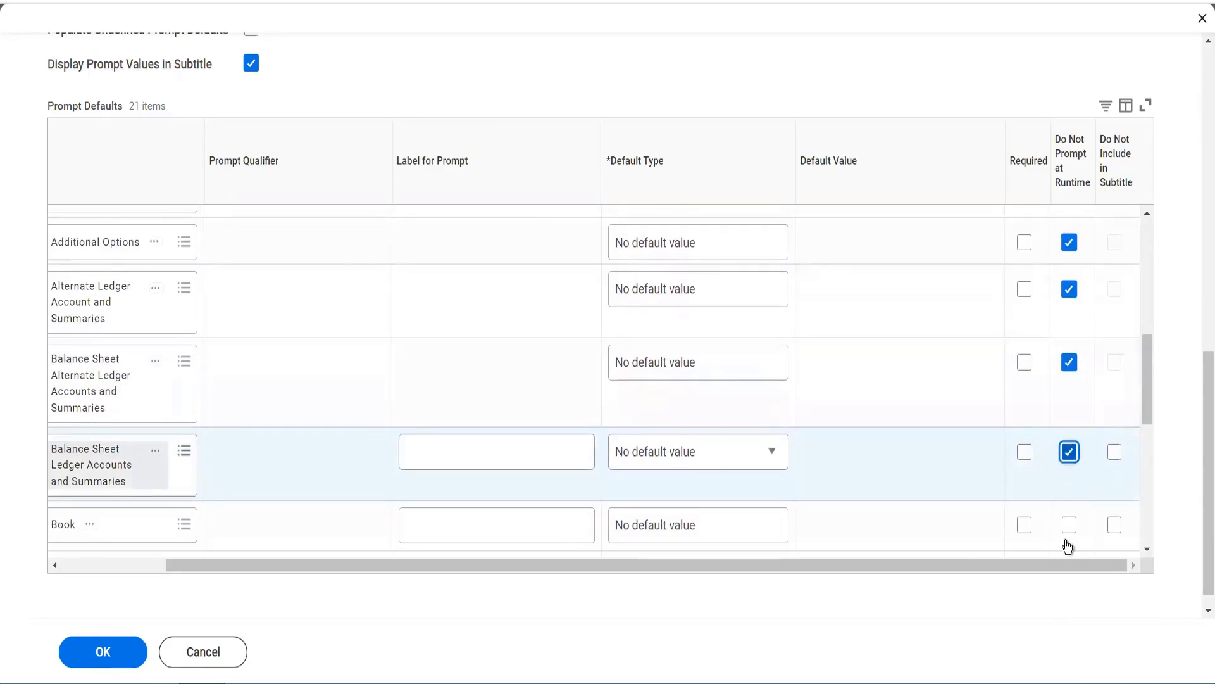
# Enable Do Not Prompt at Runtime for Ledger Accounts and Summaries, Plan Name and Calculate Current Year Retained Earnings (DO NOT USE).
pyautogui.scroll(-2, 1073, 537)
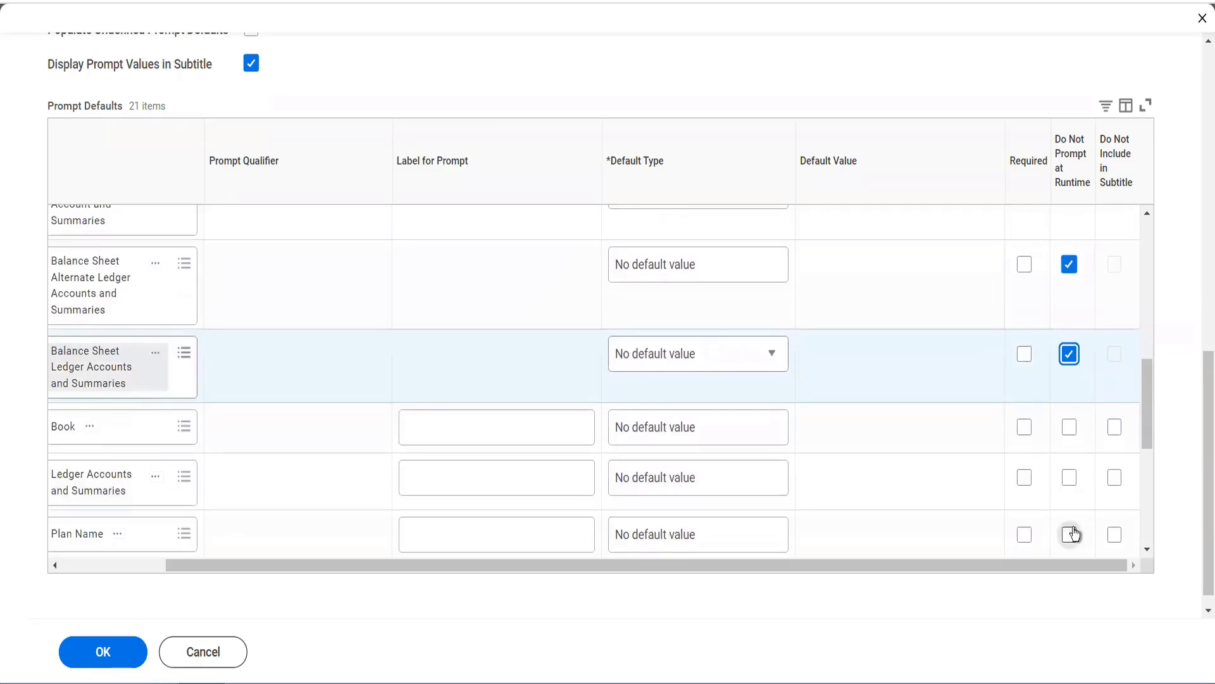
pyautogui.click(1069, 479)
pyautogui.click(1069, 536)
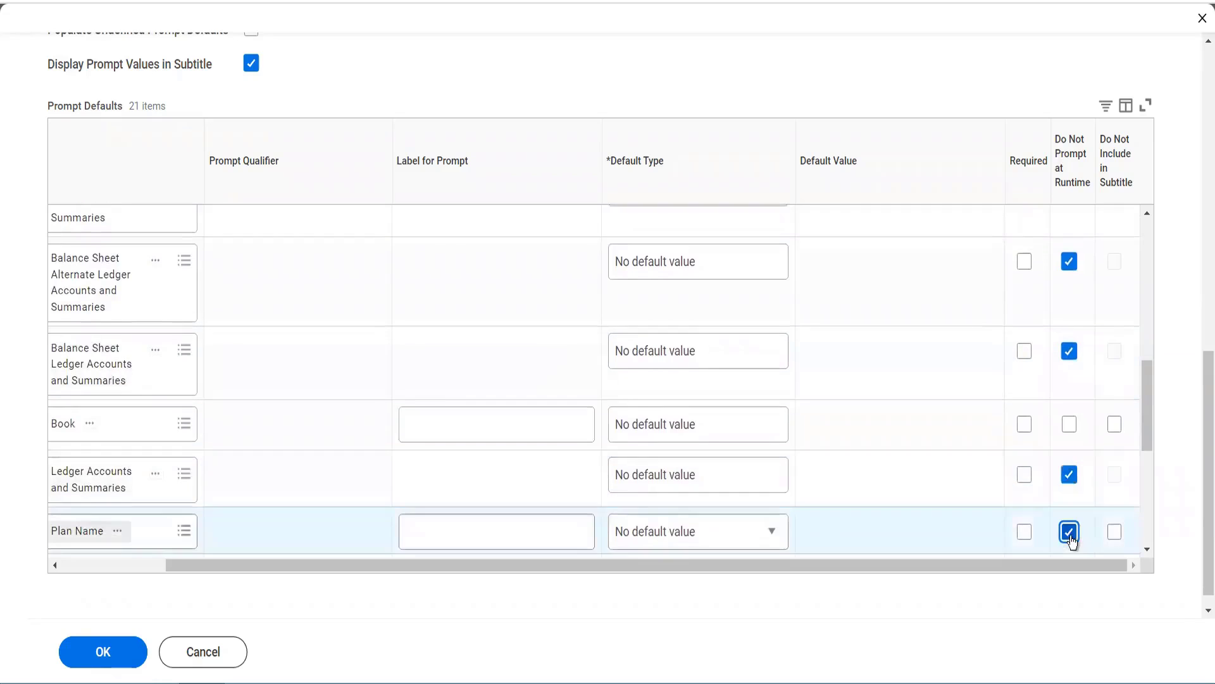
pyautogui.scroll(-4, 1071, 540)
pyautogui.click(1069, 382)
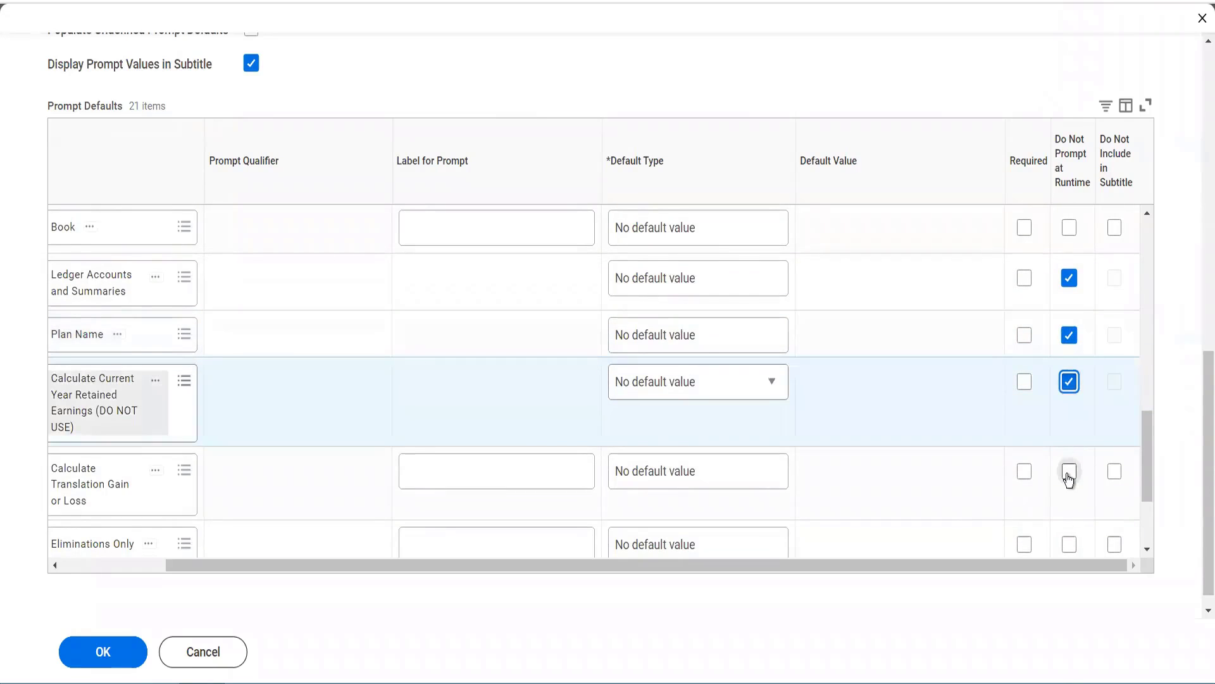
# Enable Do Not Prompt at Runtime for Calculate Translation Gain or Loss, Eliminations Only, Perform Intercompany Eliminations and Perform Interworktag Eliminations.
pyautogui.click(1070, 471)
pyautogui.click(1069, 545)
pyautogui.scroll(-3, 1068, 552)
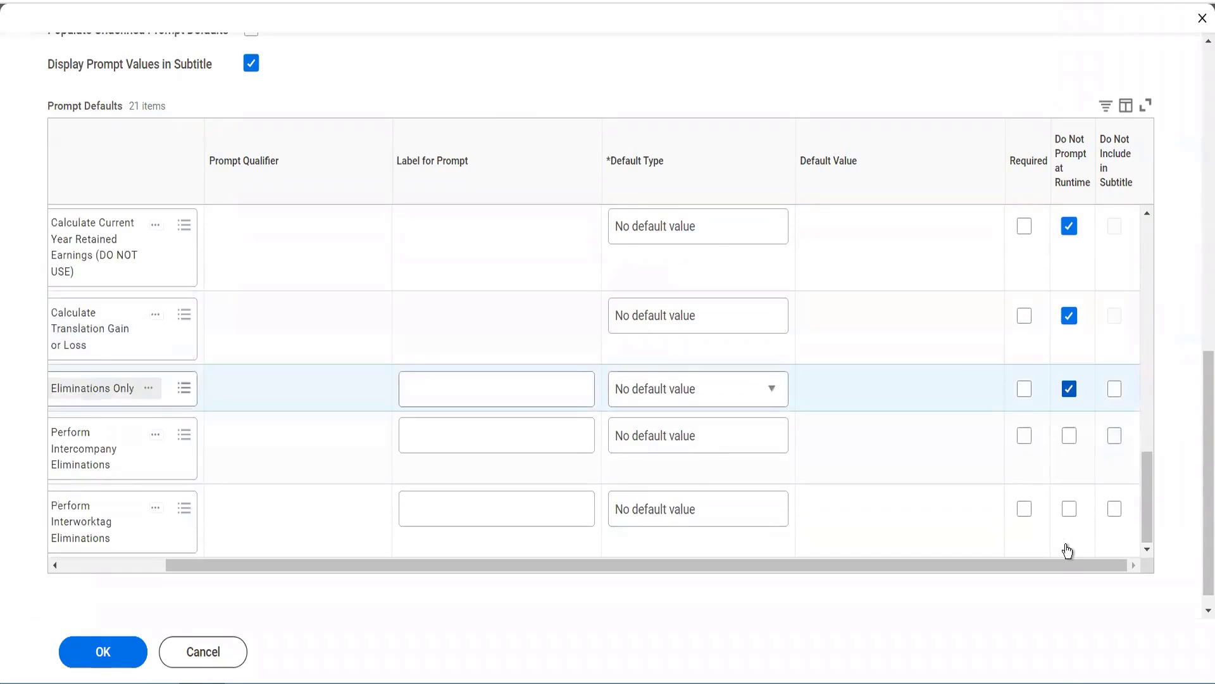
pyautogui.click(1069, 435)
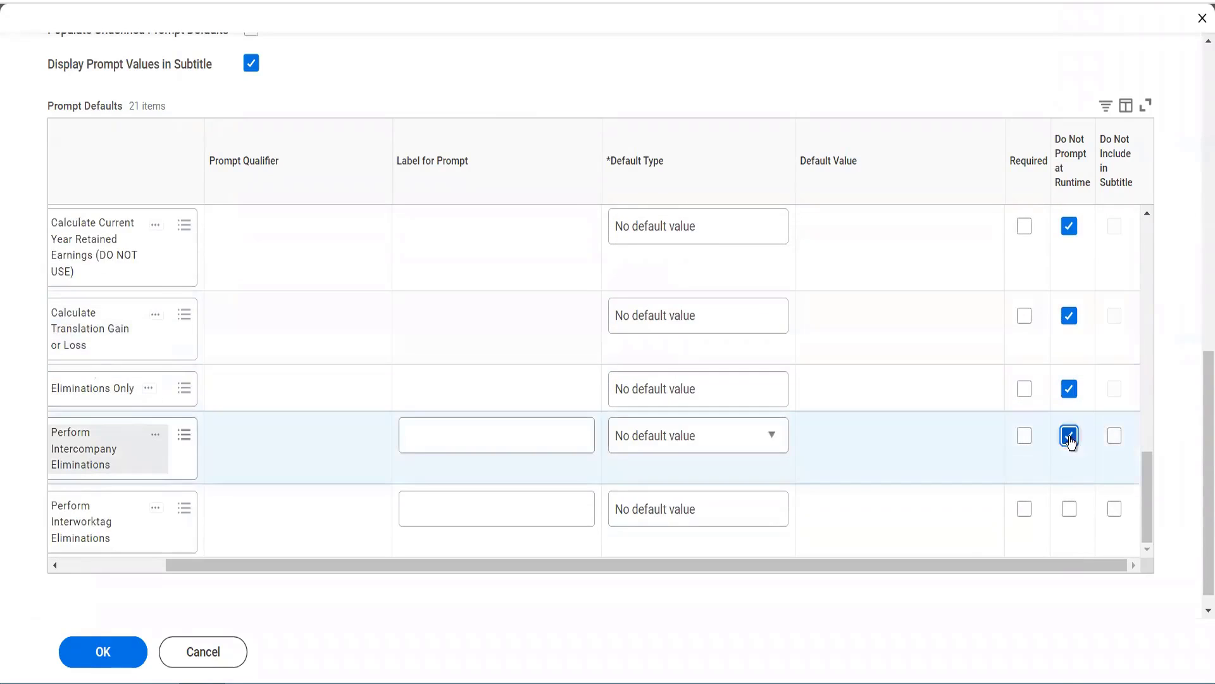
pyautogui.click(1069, 509)
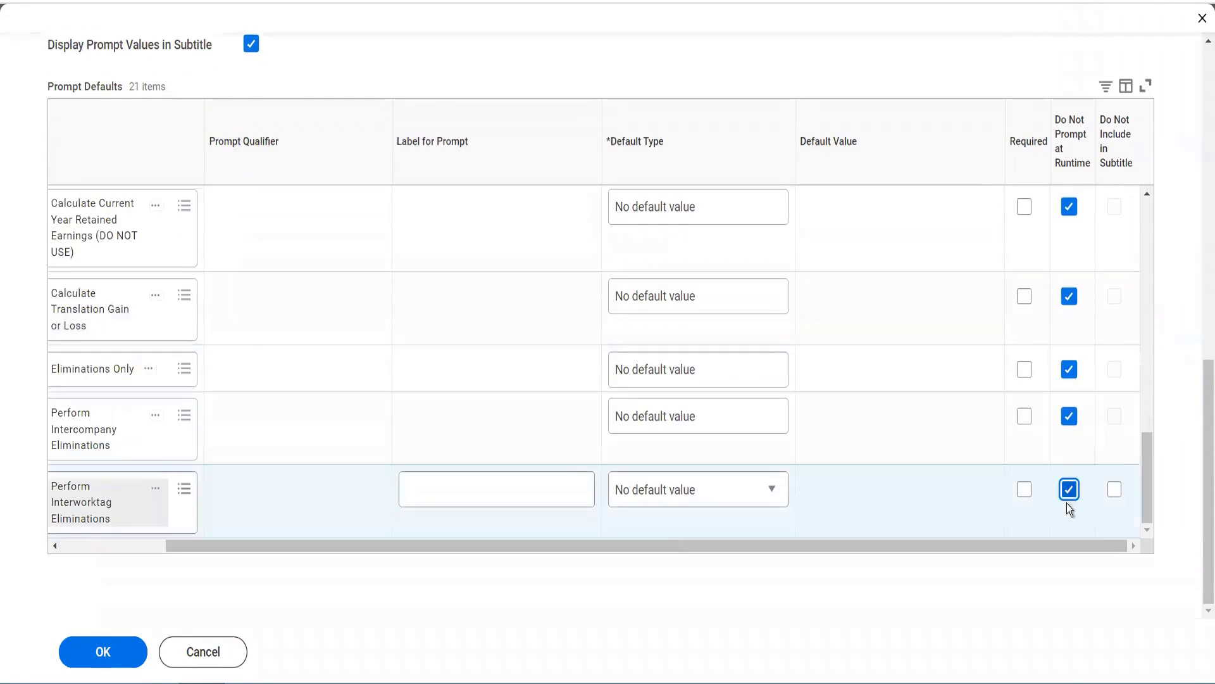
# Review the prompt defaults list up to the Company prompt and save the report definition.
pyautogui.scroll(5, 883, 387)
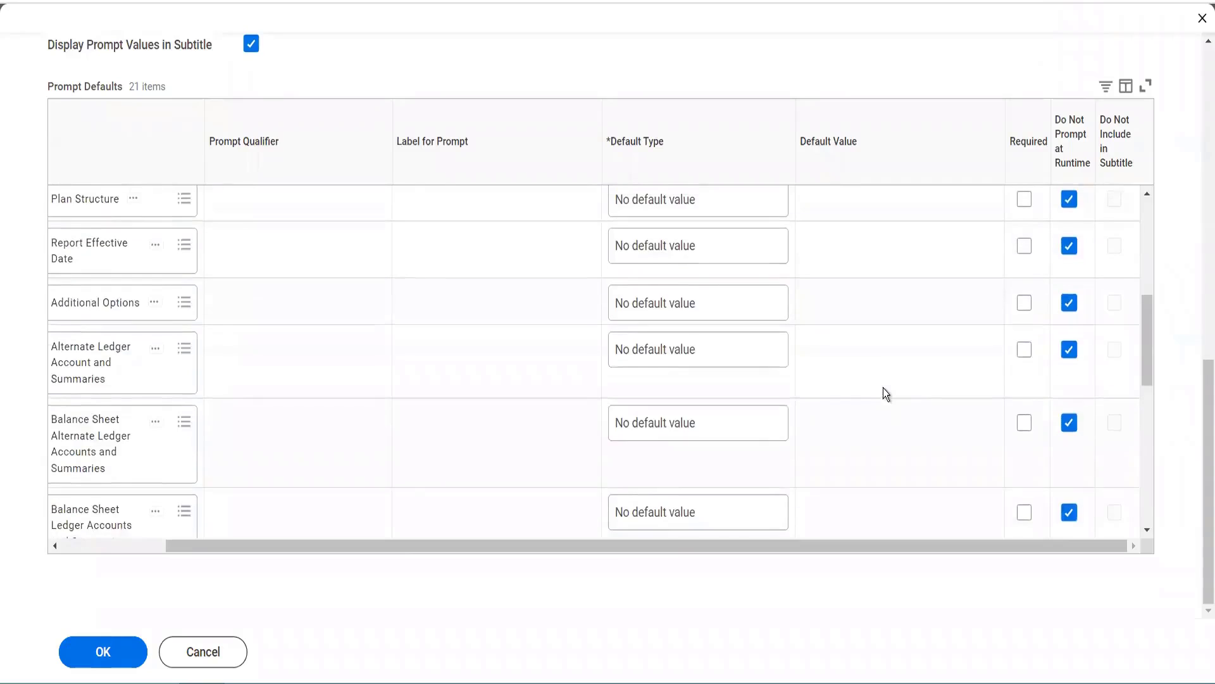
pyautogui.scroll(5, 883, 392)
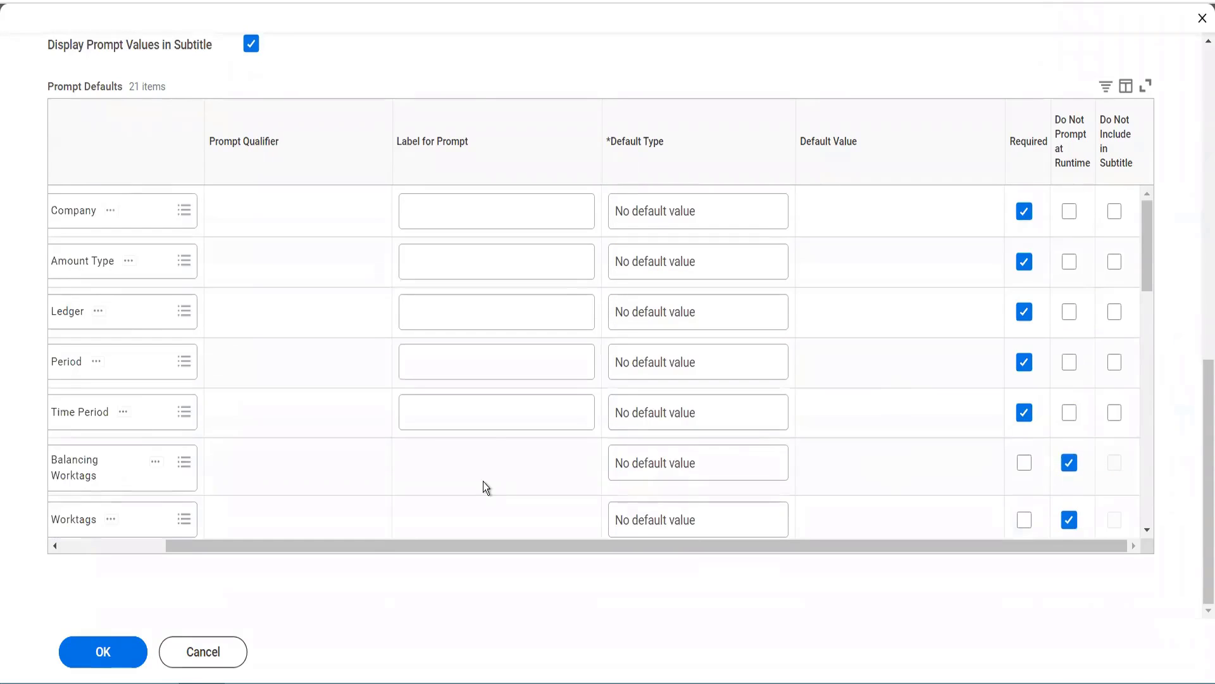
pyautogui.click(90, 665)
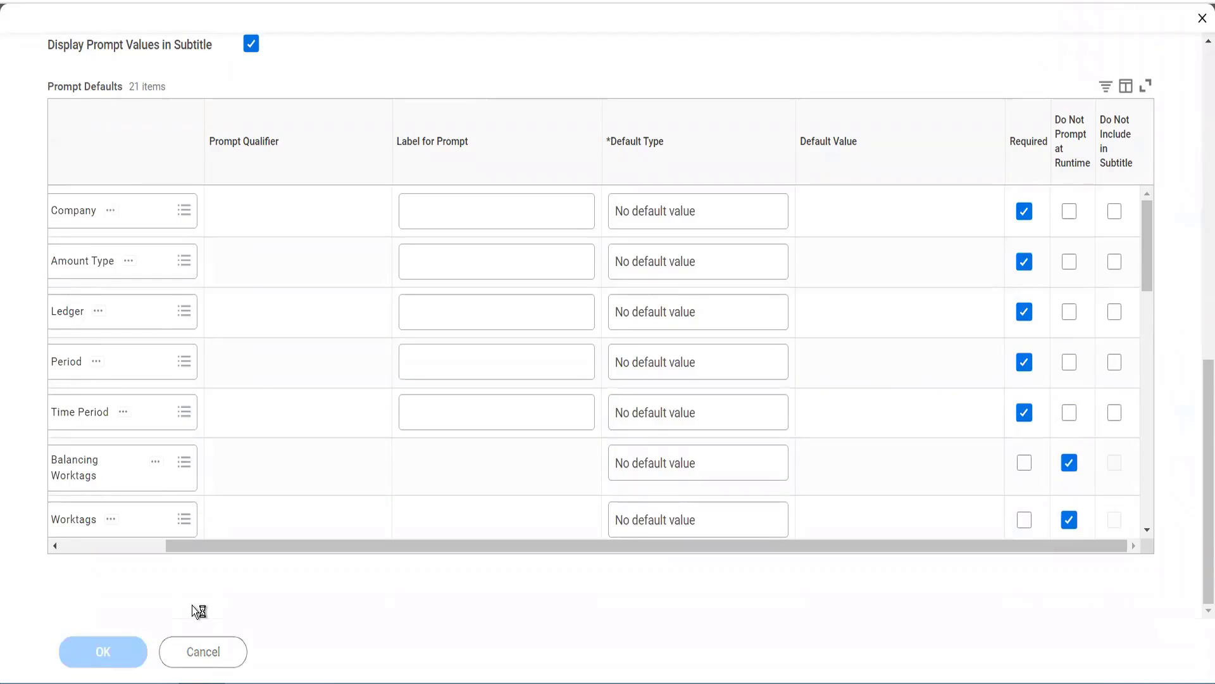
# Run the Blinkit First Matrix Report and set the Company prompt to BGC Blinkit Grocery Delivery.
pyautogui.click(94, 656)
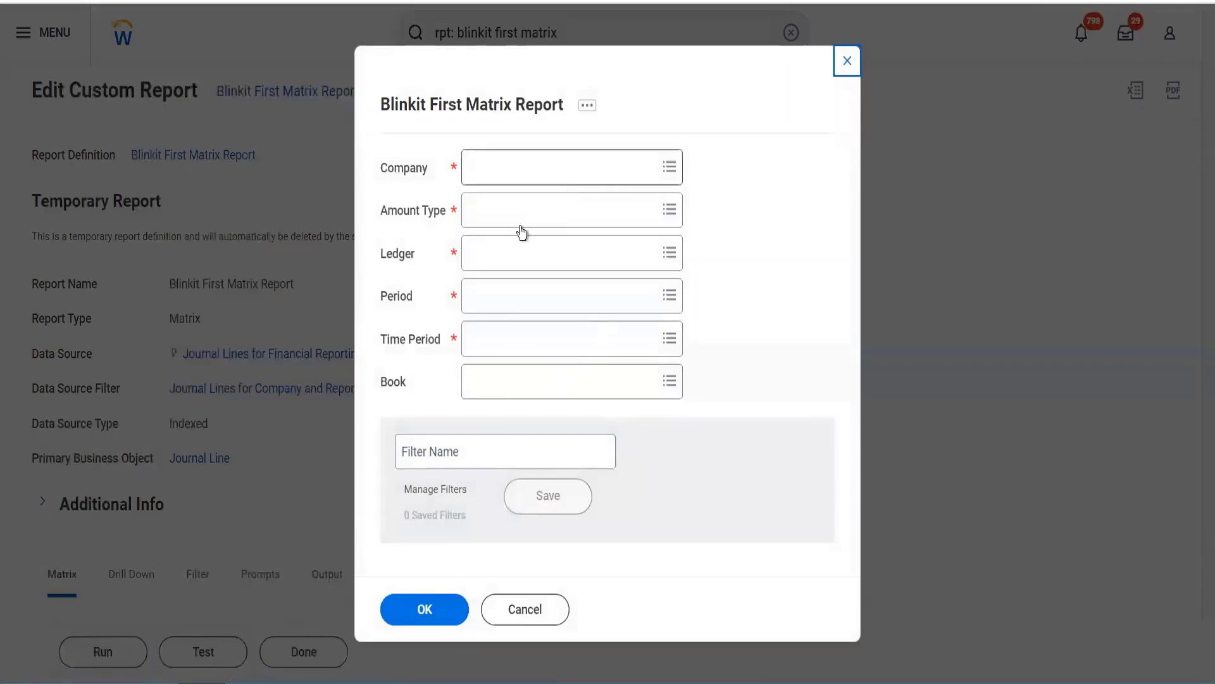
pyautogui.click(483, 450)
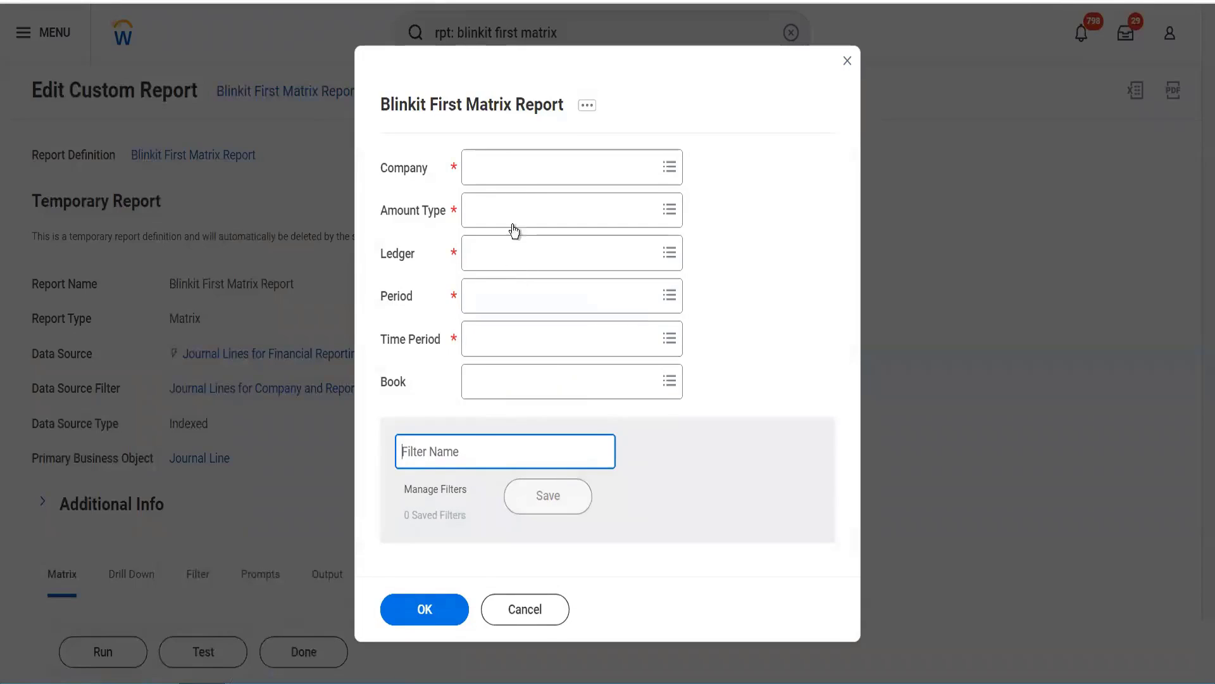
pyautogui.click(507, 178)
pyautogui.write('bgc')
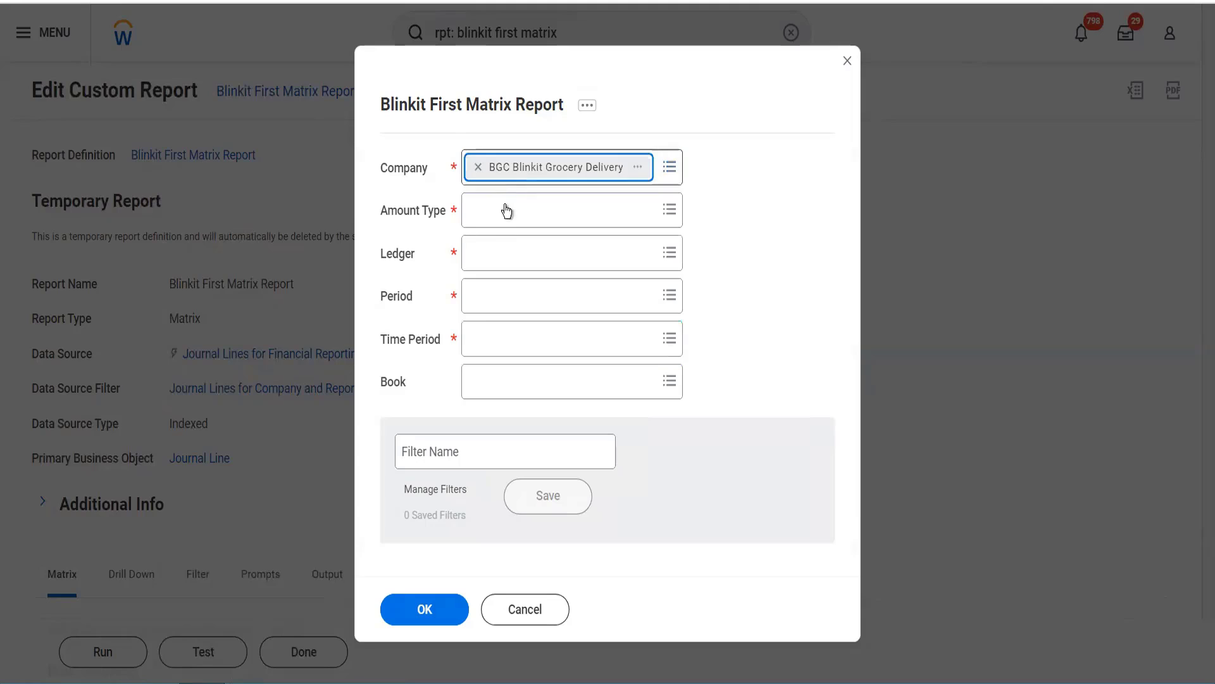
# Set the Amount Type prompt to Activity and the Ledger prompt to Actuals.
pyautogui.click(501, 214)
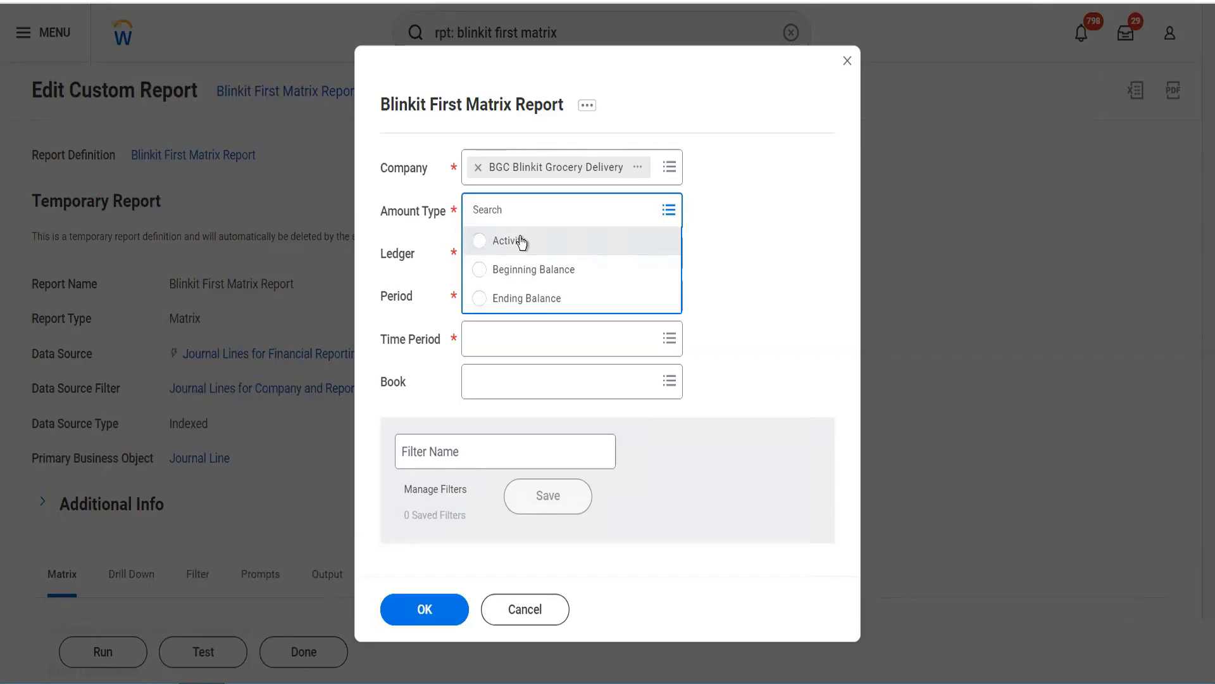
pyautogui.click(520, 241)
pyautogui.click(515, 249)
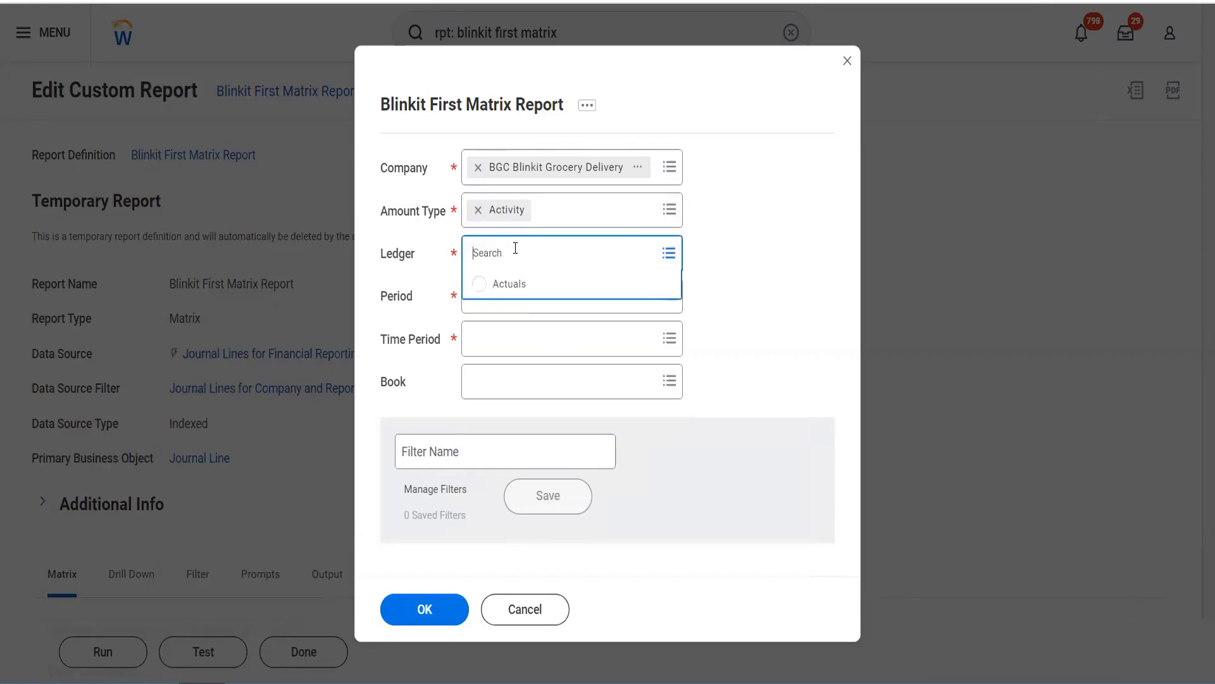
pyautogui.click(512, 286)
# Set the Period prompt to 2022V - Jan and the Time Period prompt to Current Period.
pyautogui.click(509, 300)
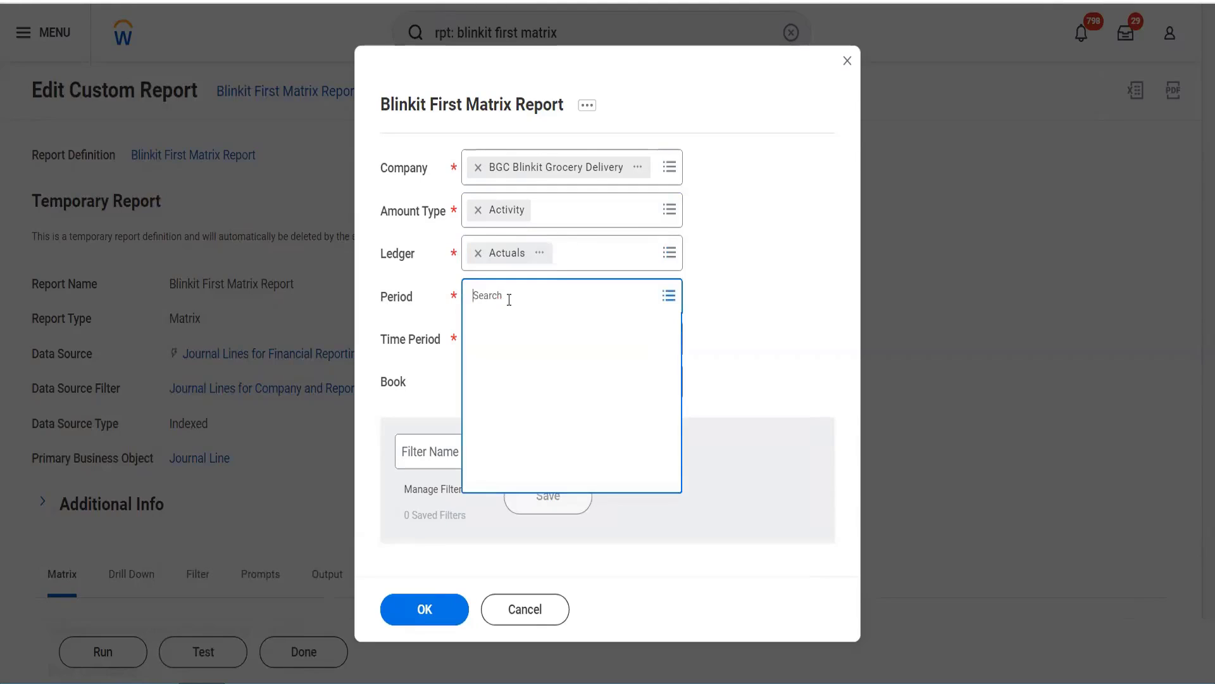
pyautogui.write('jan')
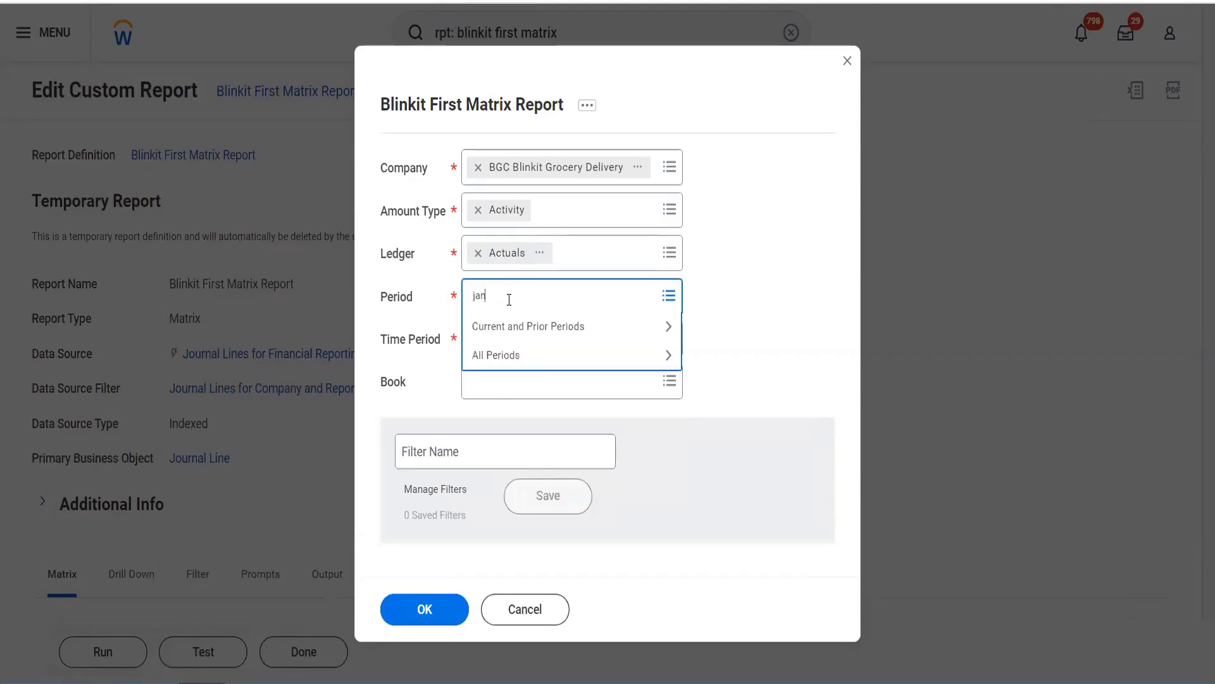
pyautogui.press('Return')
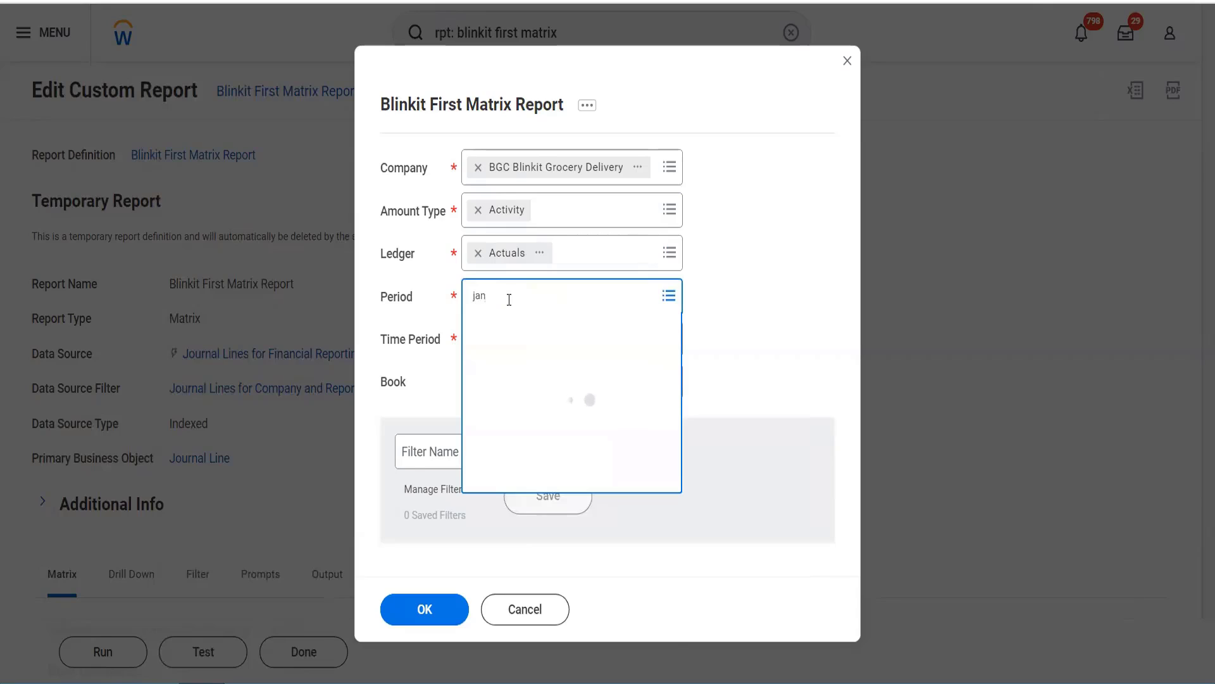
pyautogui.scroll(-5, 557, 485)
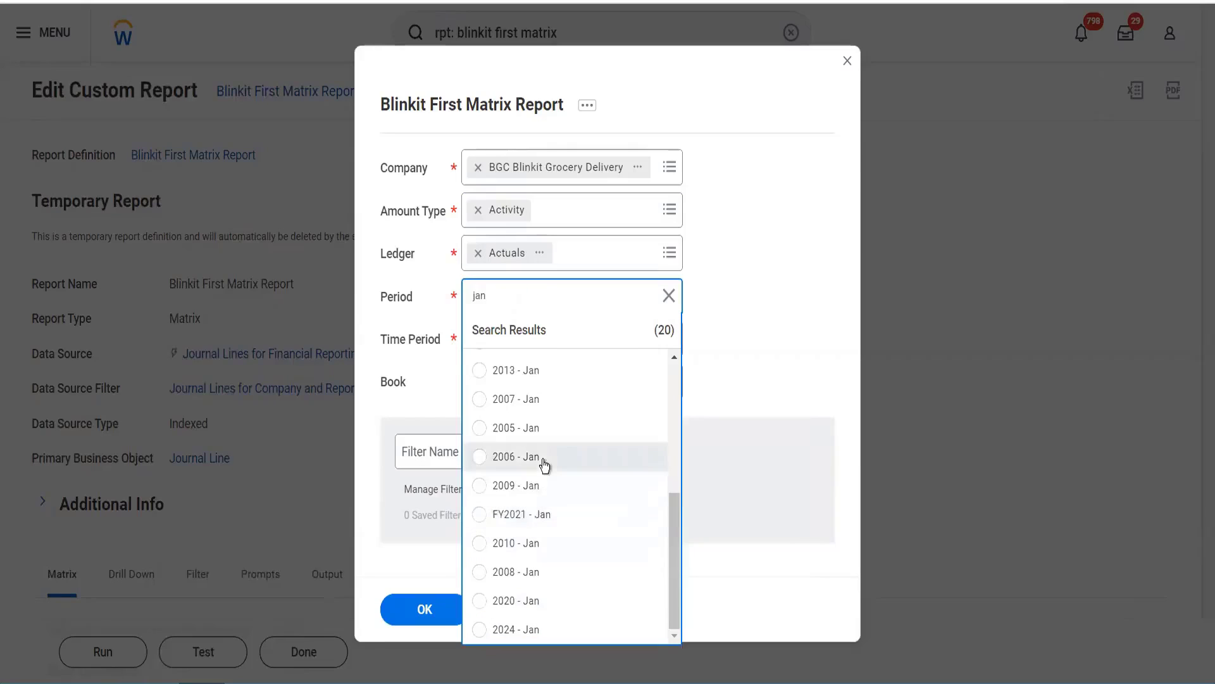
pyautogui.scroll(5, 545, 466)
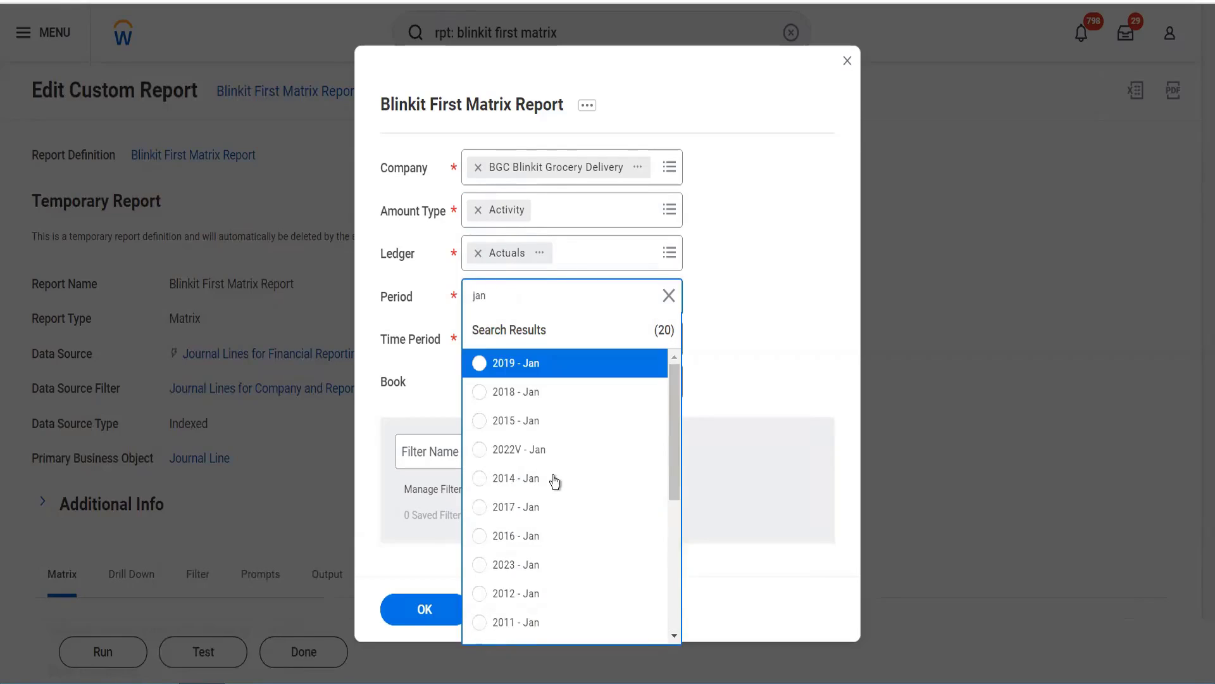
pyautogui.scroll(-1, 548, 460)
pyautogui.scroll(-4, 548, 461)
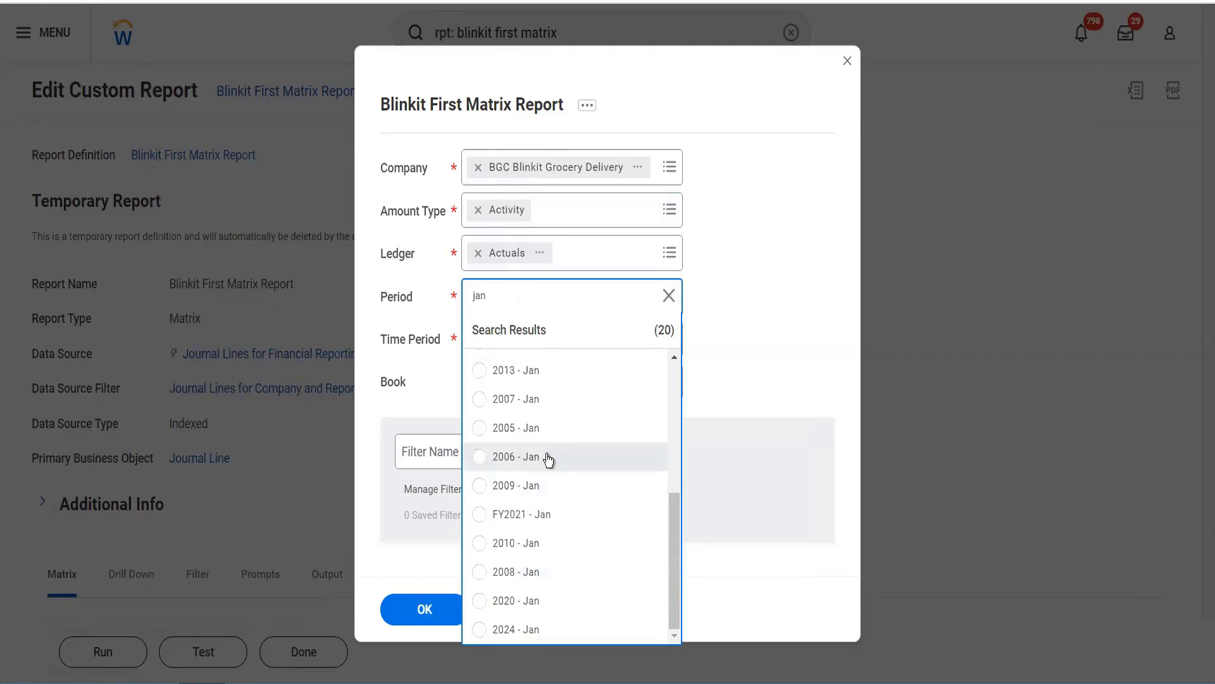
pyautogui.scroll(5, 548, 460)
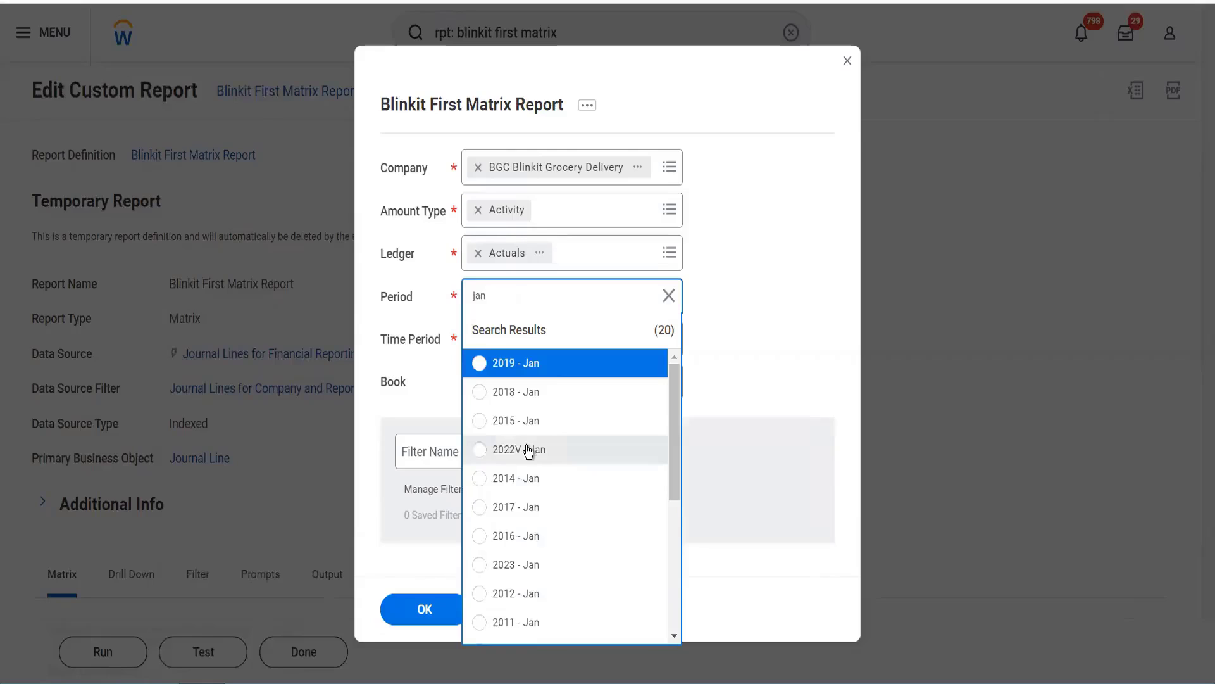
pyautogui.click(529, 450)
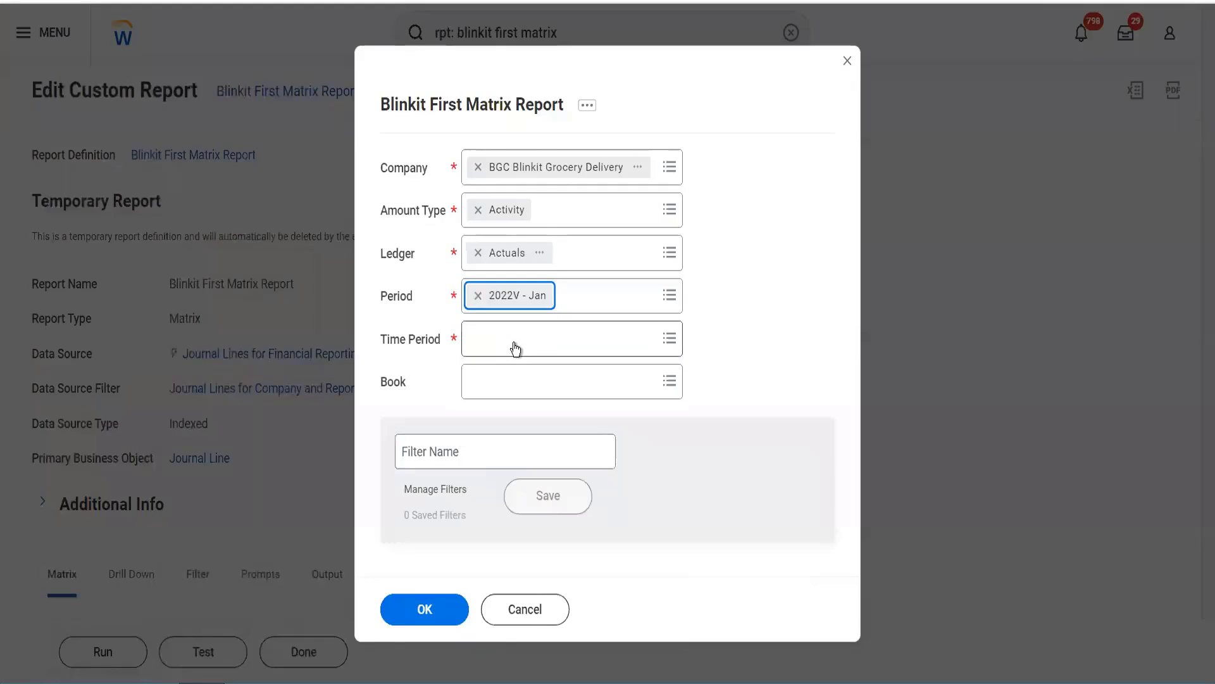
pyautogui.click(515, 346)
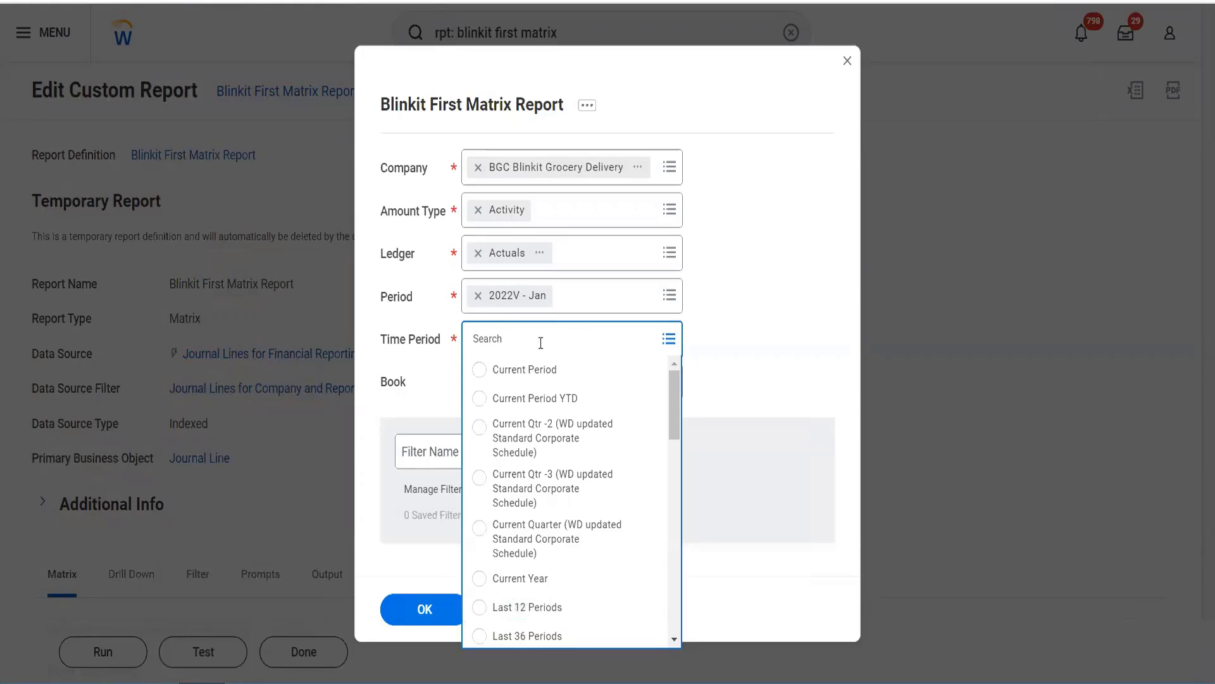
pyautogui.click(533, 383)
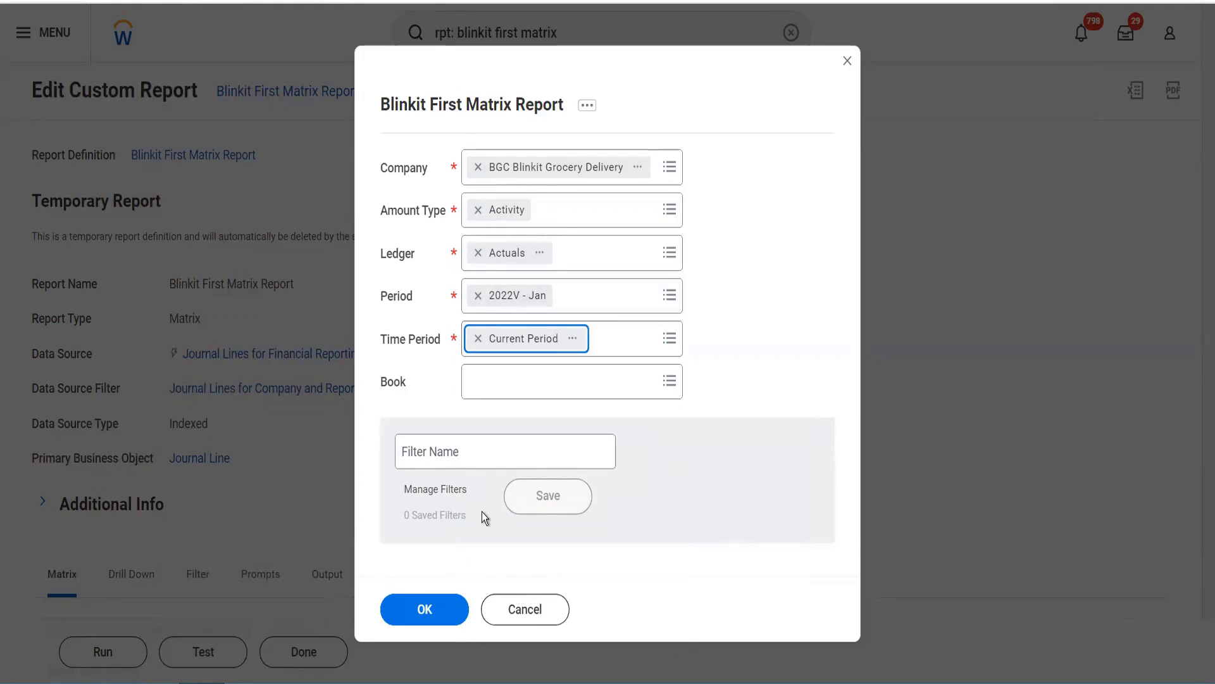
# Save the prompt values as a filter named BGC and run the report with them.
pyautogui.click(467, 445)
pyautogui.write('BGC')
pyautogui.click(524, 504)
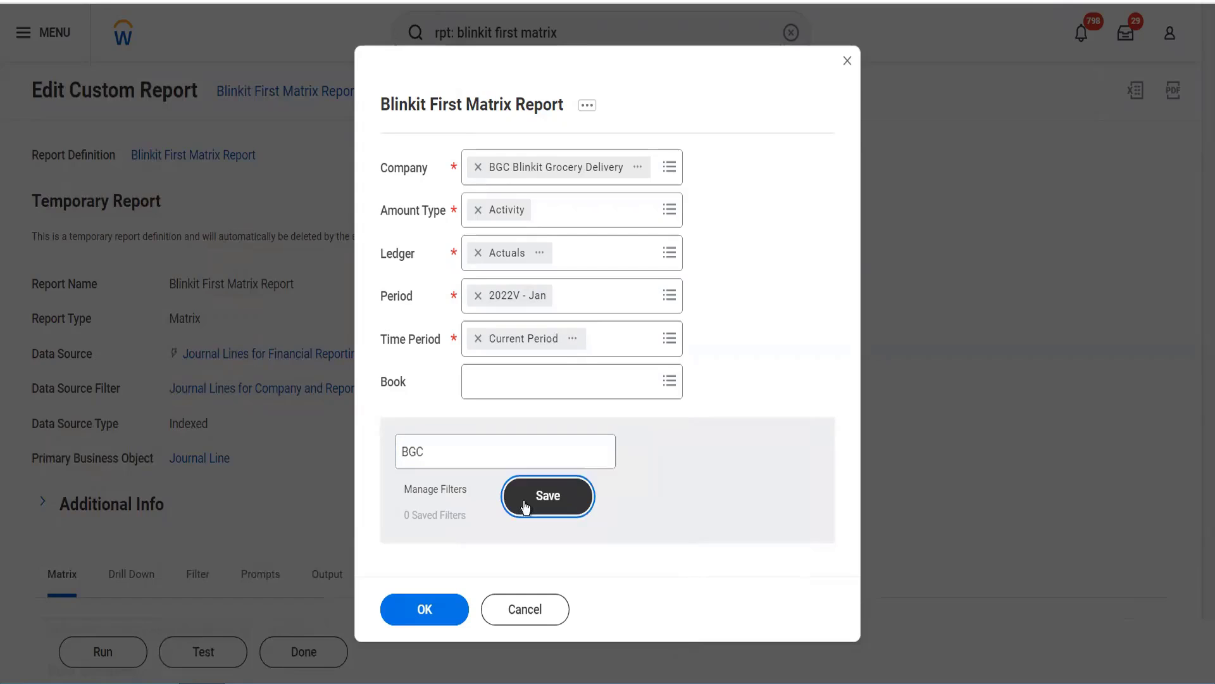
pyautogui.click(435, 601)
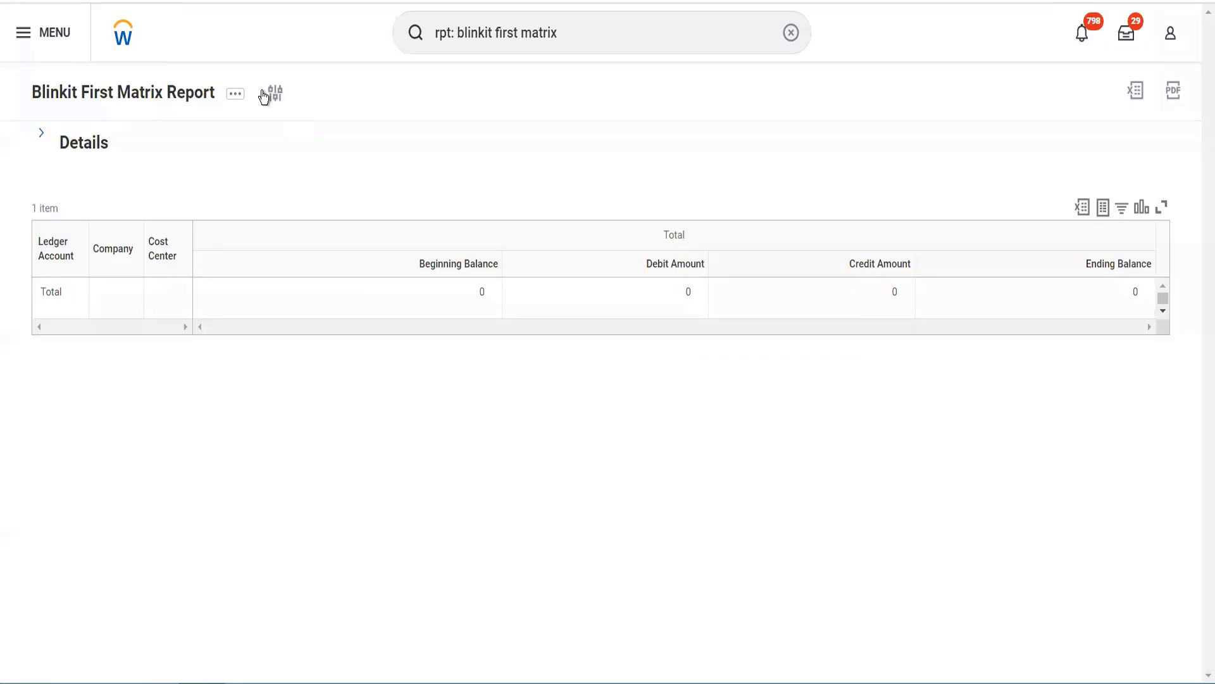
# Reopen the report's prompt values and change the Company to GMS USA Global Modern Services,USA.
pyautogui.click(276, 95)
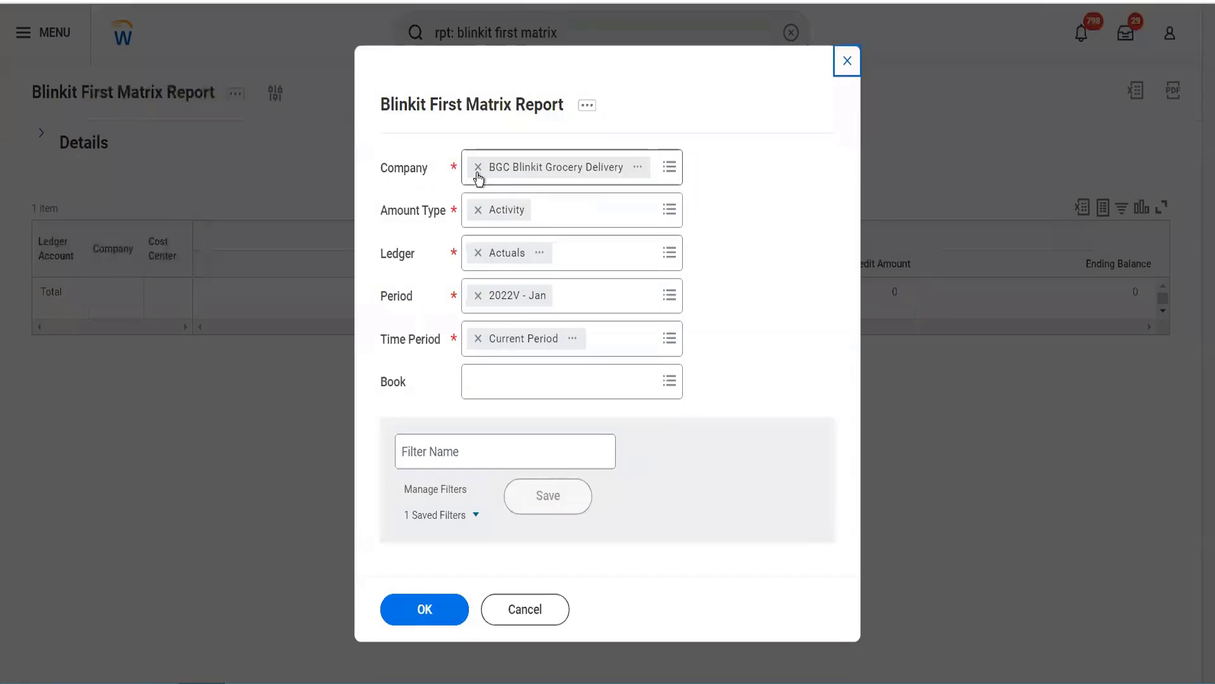
pyautogui.click(478, 167)
pyautogui.write('GMS')
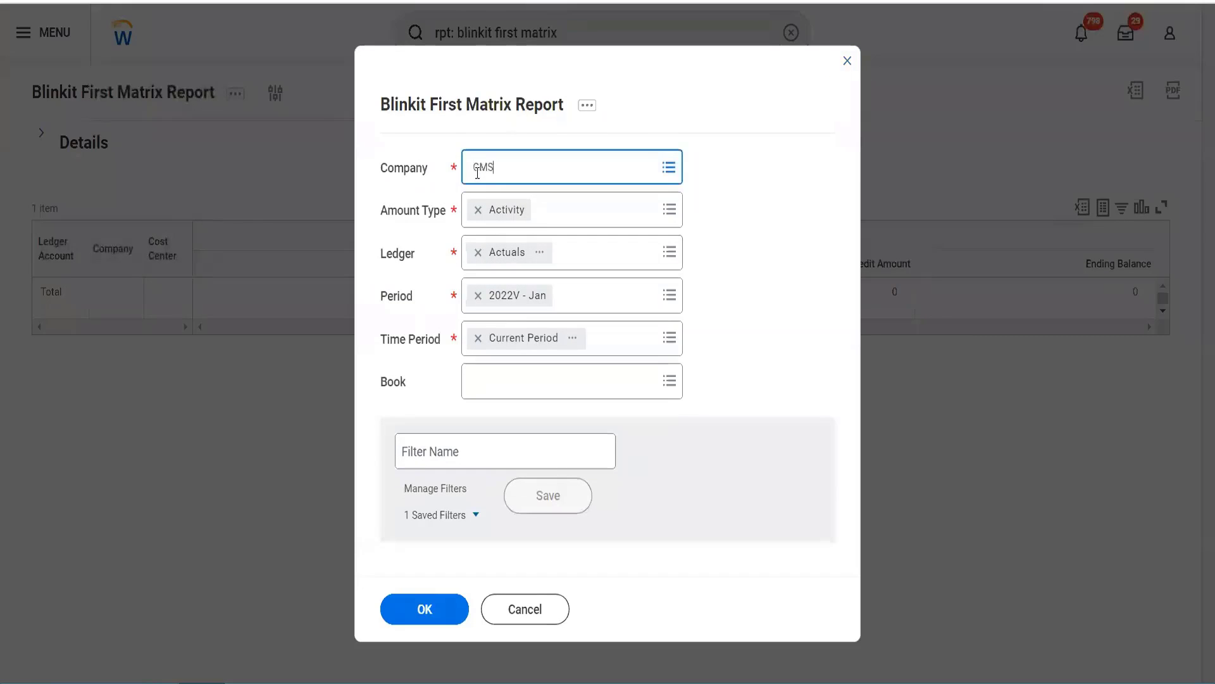
pyautogui.write(' USA')
pyautogui.press('Return')
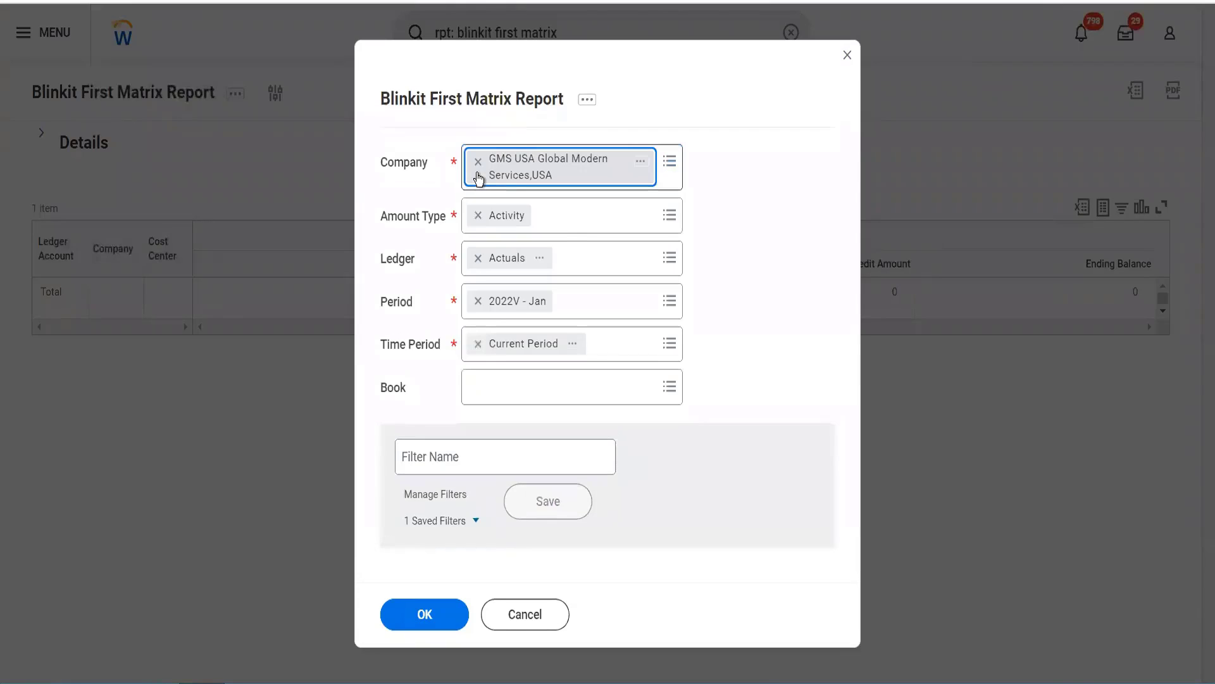
# Save the prompt values as a filter named GMS USA and rerun the report.
pyautogui.click(479, 457)
pyautogui.write('GMS USA')
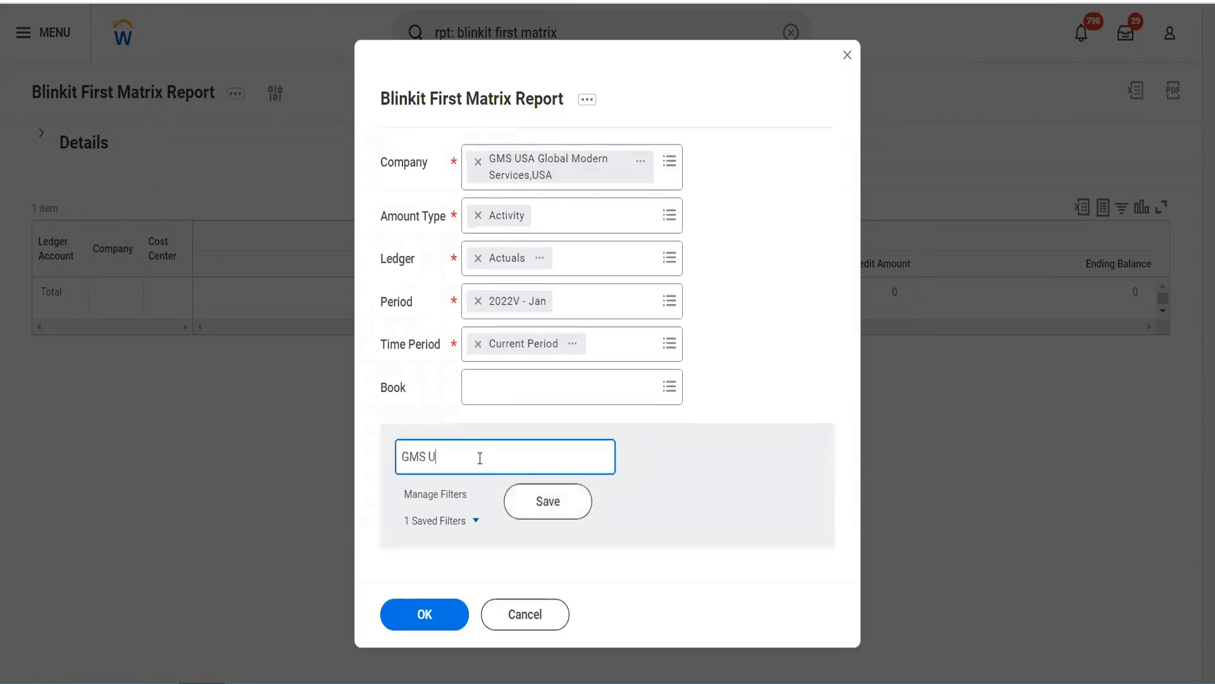
pyautogui.click(533, 501)
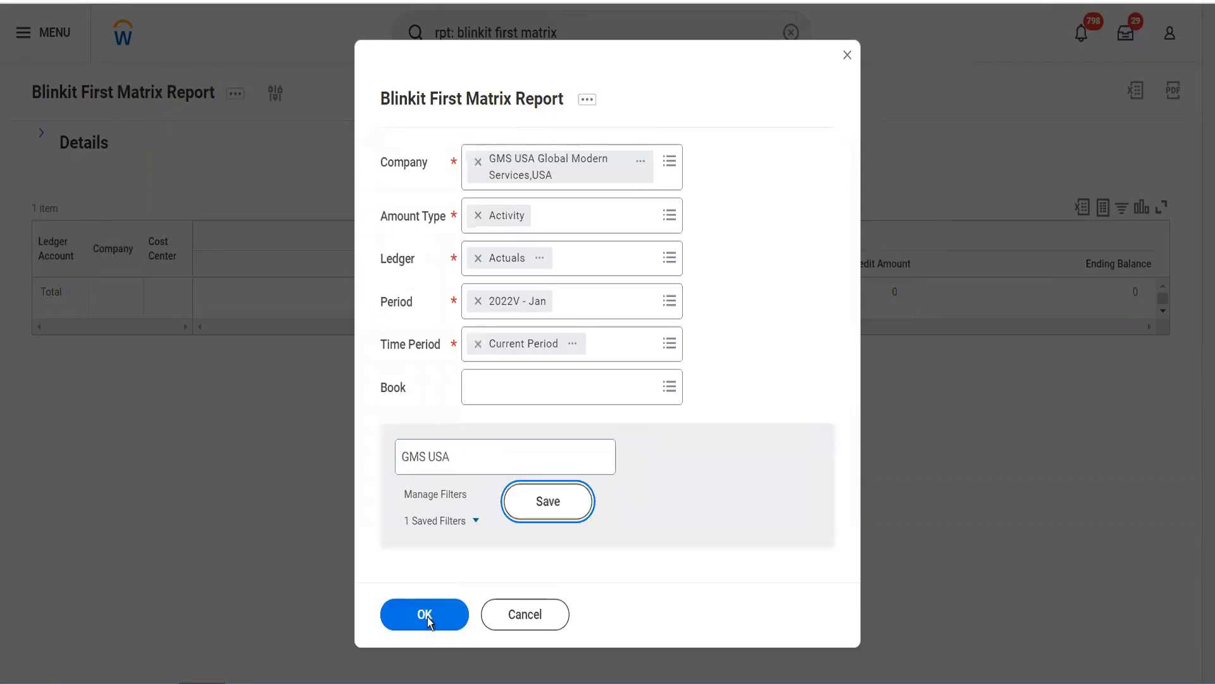
pyautogui.click(428, 616)
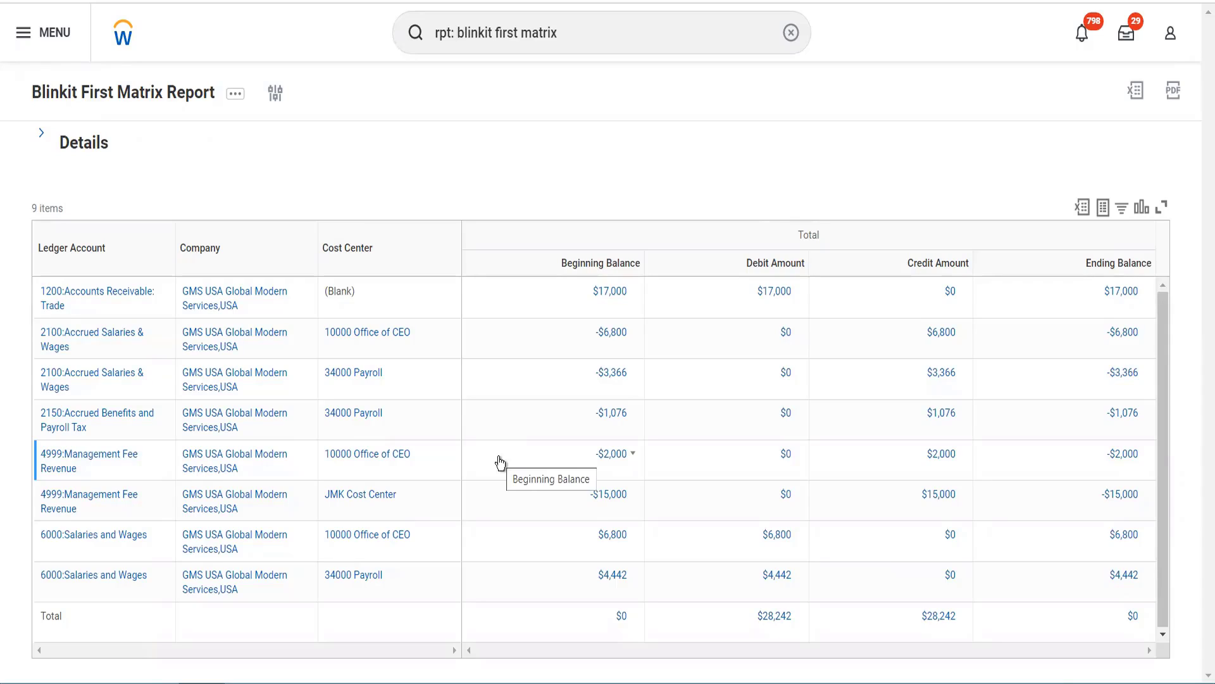
# Search for the Create Custom Report task and open it.
pyautogui.click(571, 42)
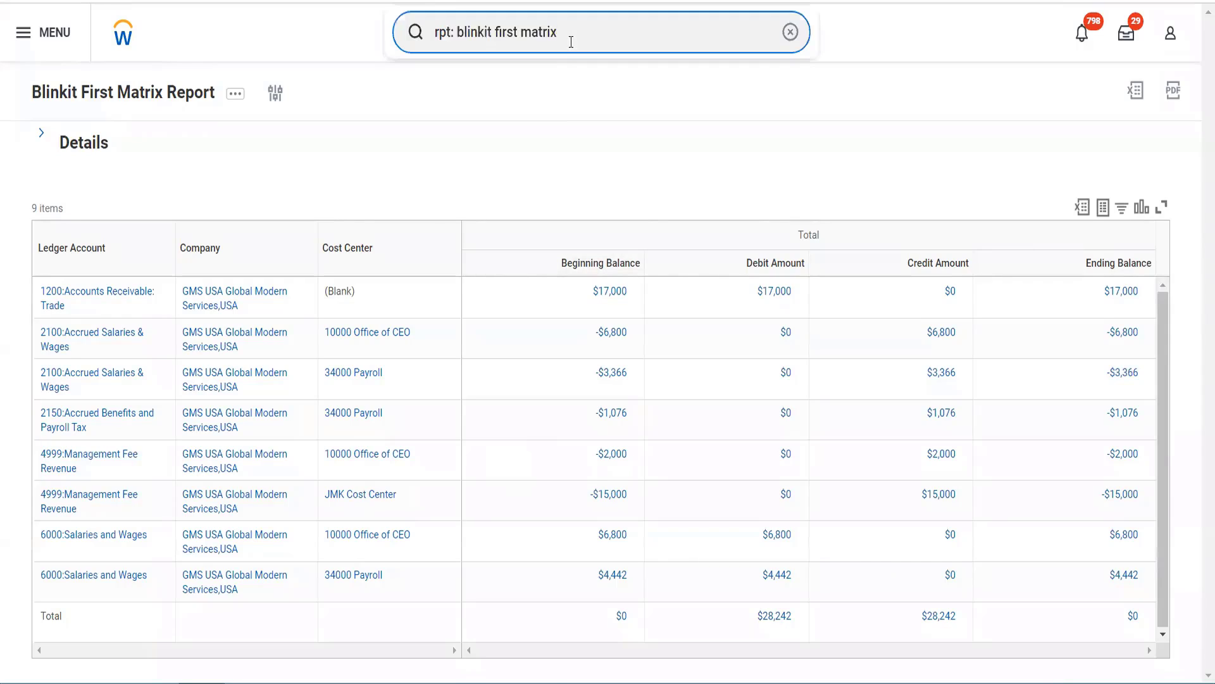
pyautogui.moveTo(570, 43); pyautogui.dragTo(418, 28)
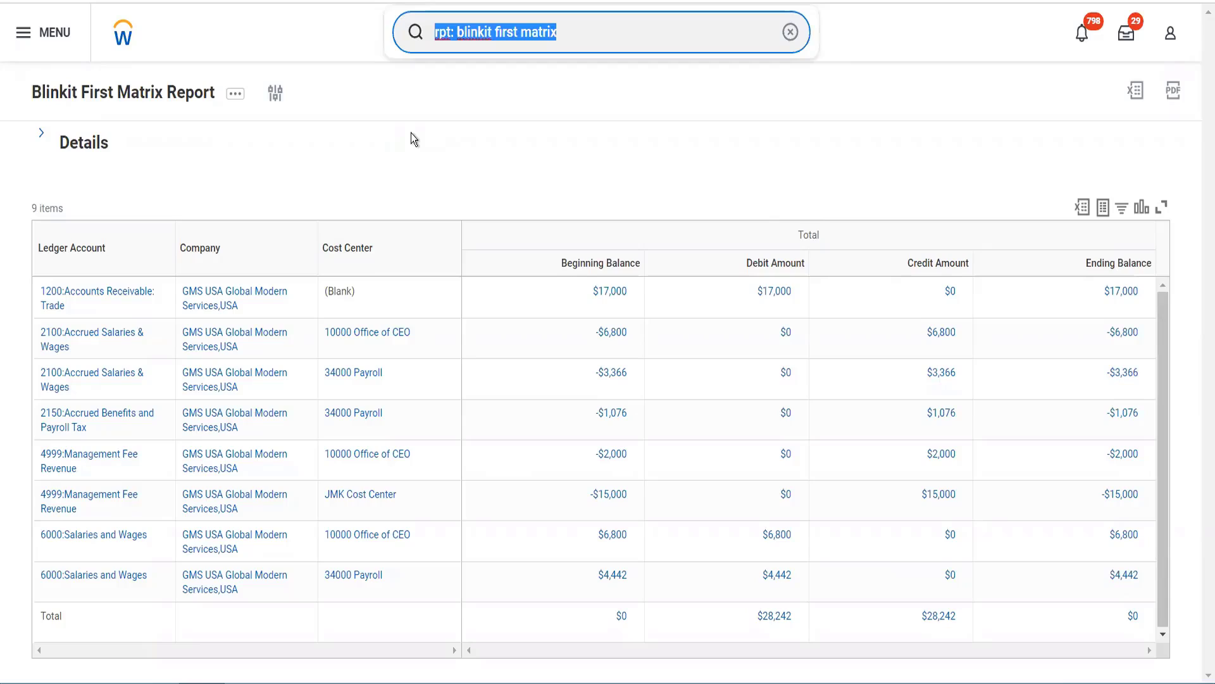
pyautogui.write('cr ')
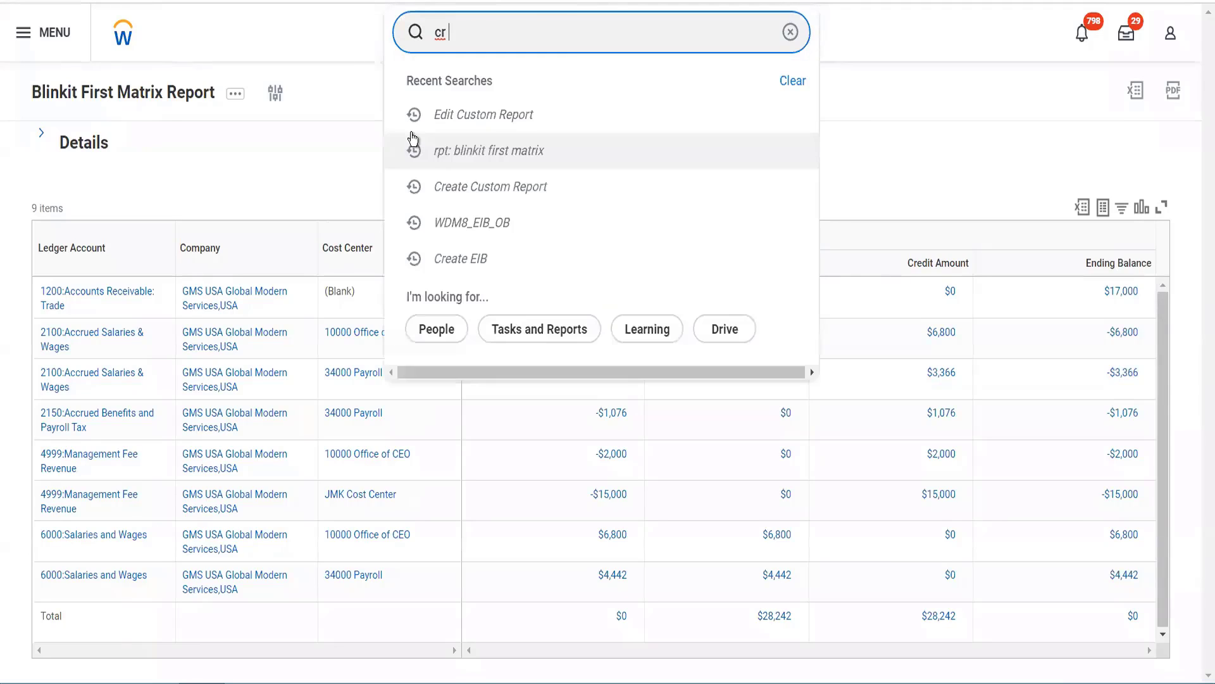
pyautogui.write('cust repo')
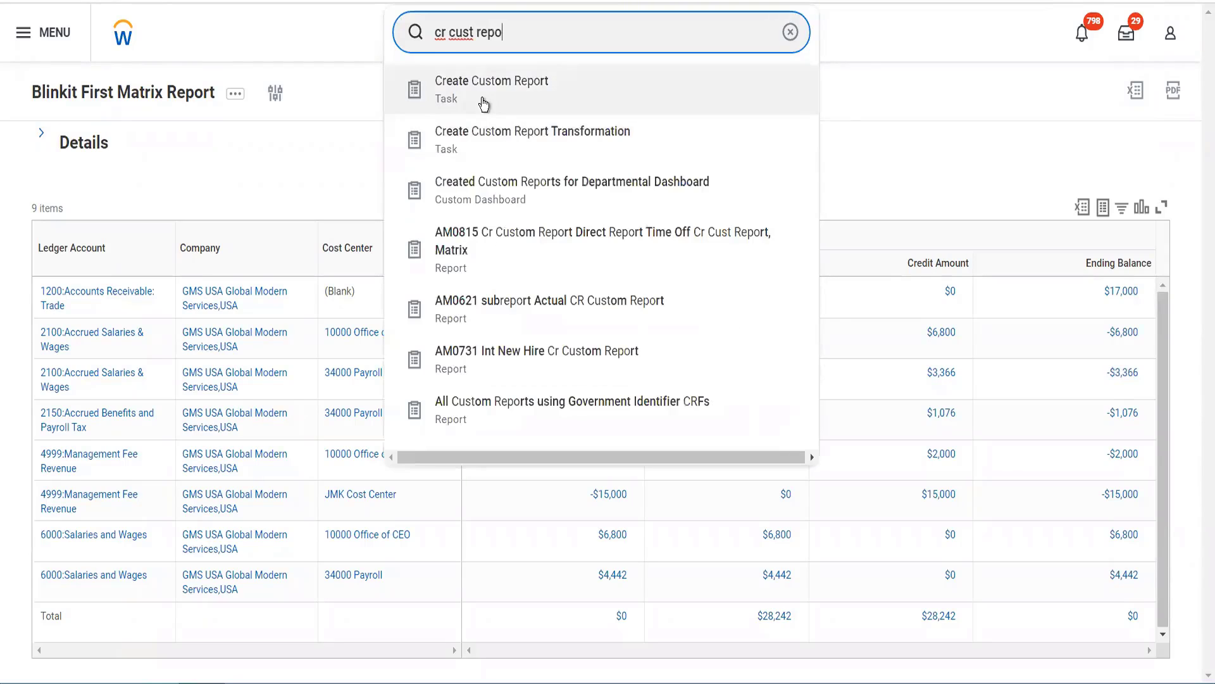
pyautogui.click(483, 101)
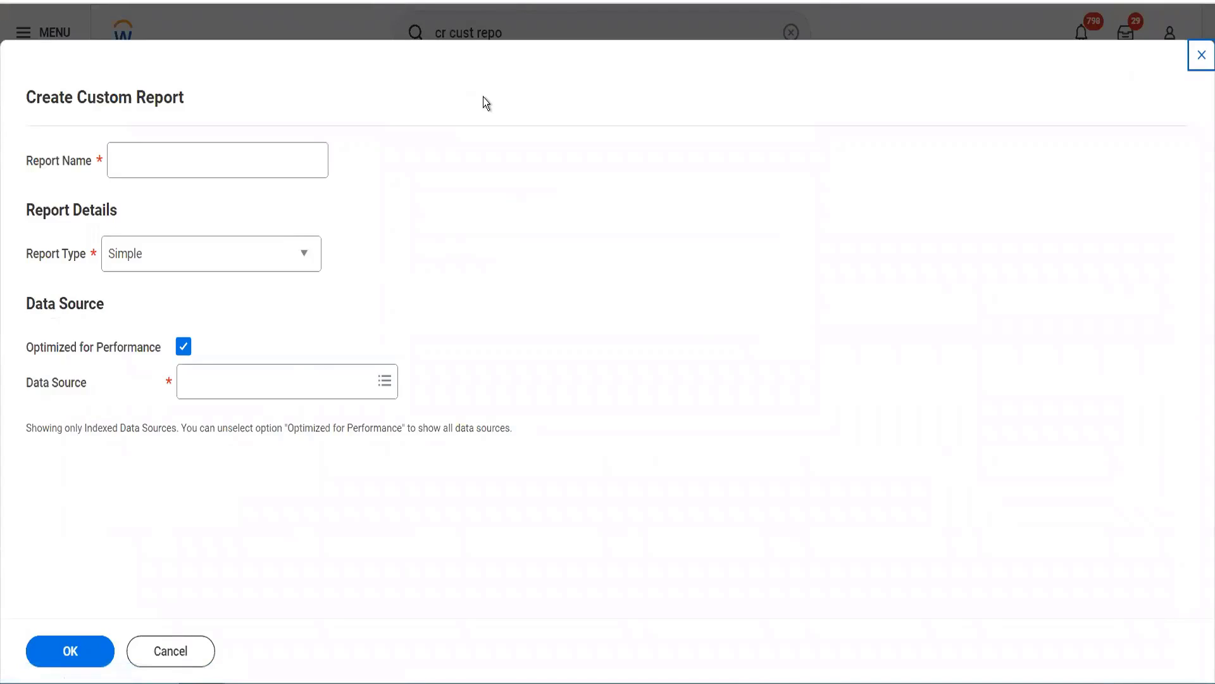
# Name the custom report Blinkit First Composite Report and set its report type to Composite.
pyautogui.click(237, 150)
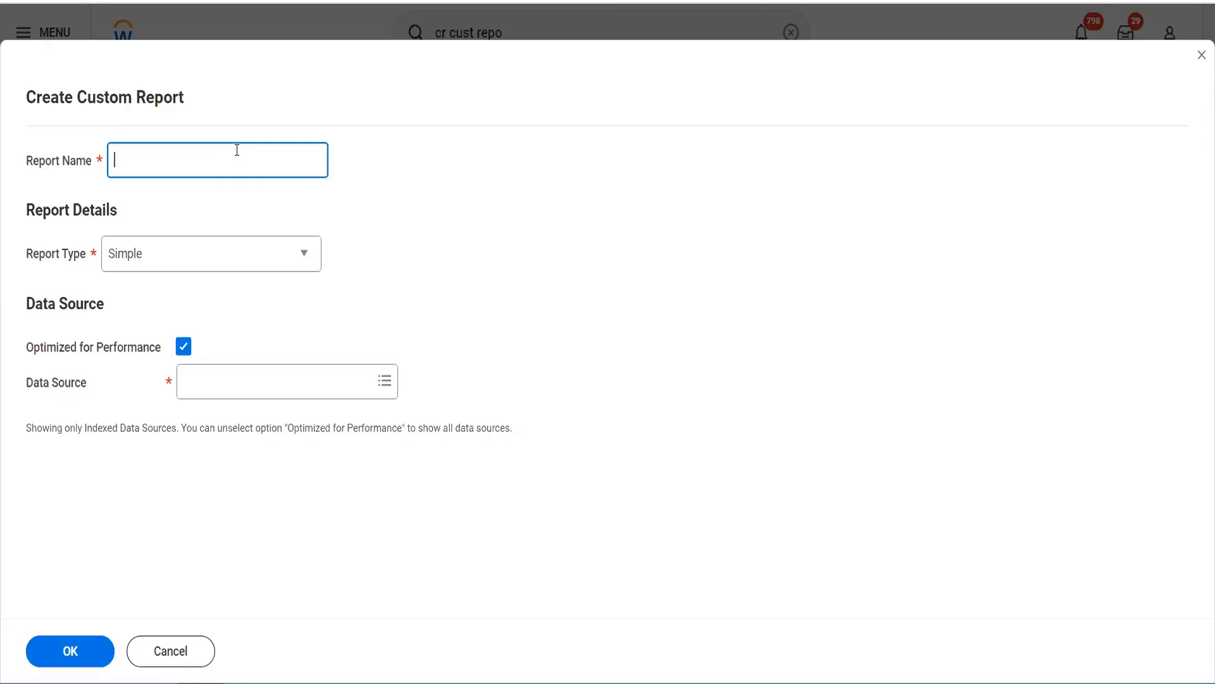
pyautogui.write('b')
pyautogui.press('BackSpace')
pyautogui.write('Blinkit First Composite Report')
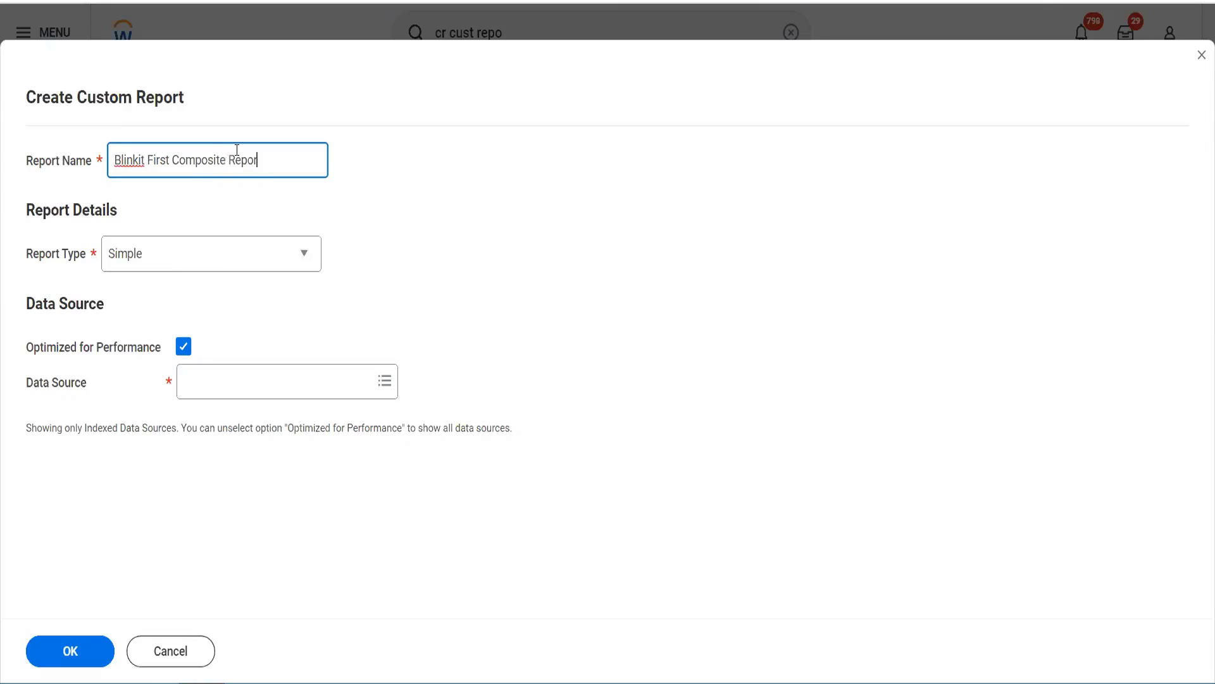
pyautogui.click(220, 263)
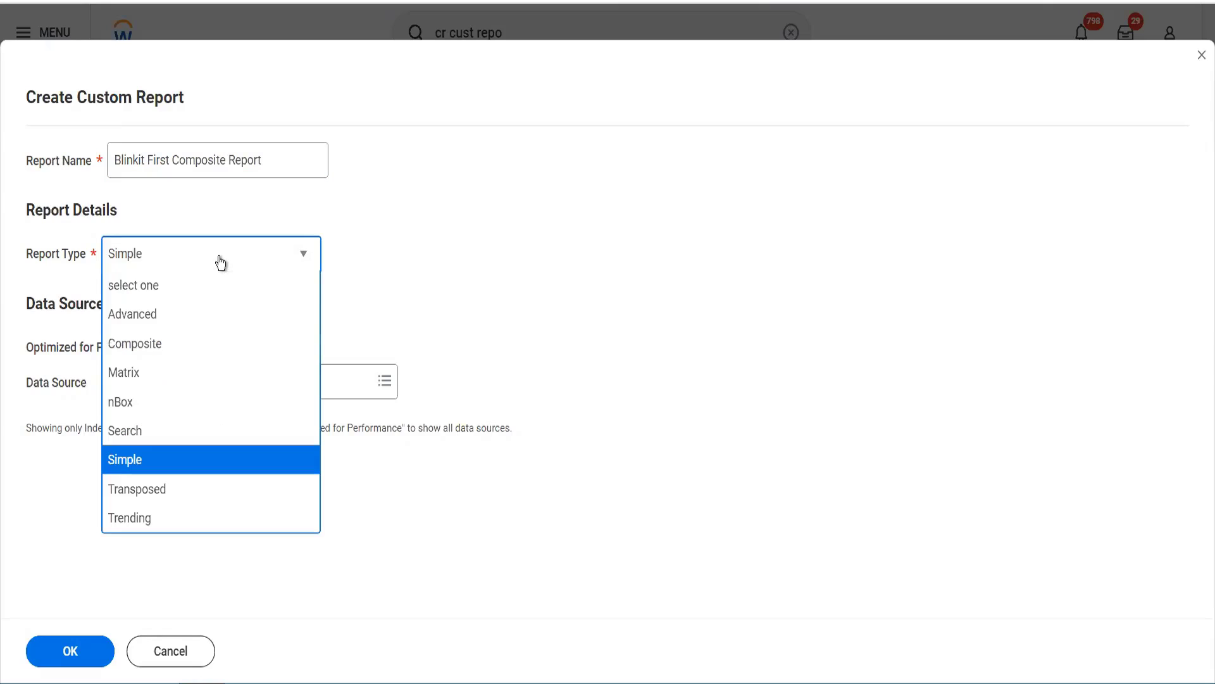
pyautogui.click(166, 349)
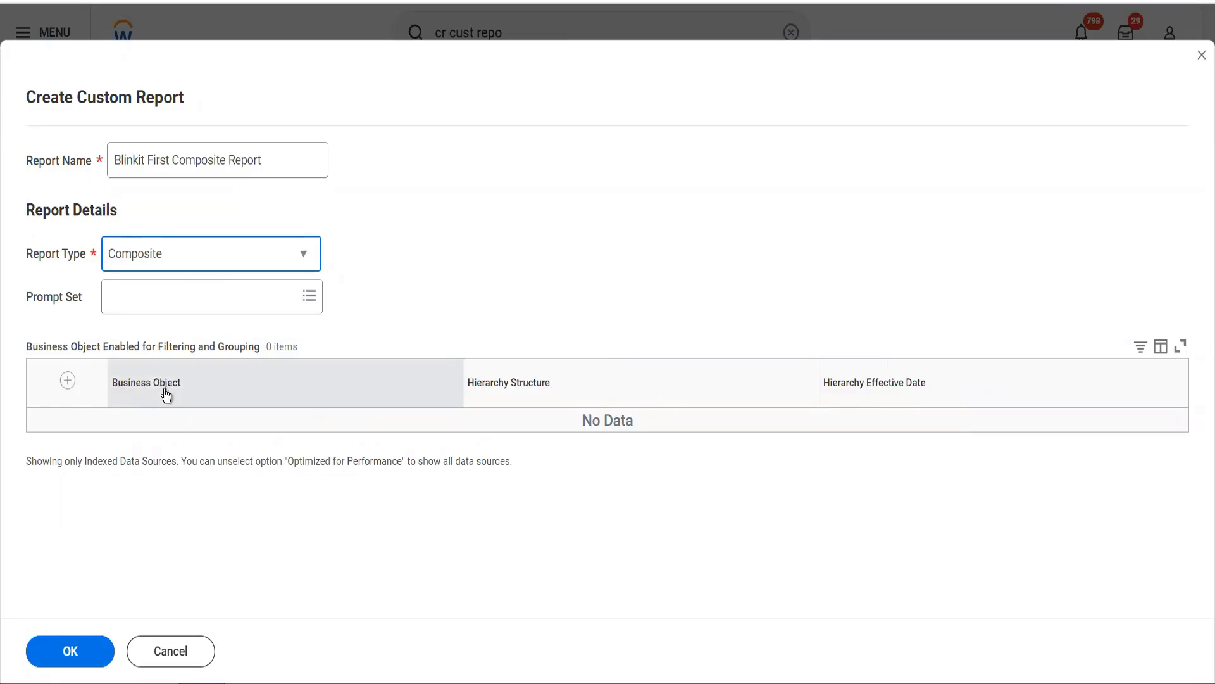
# Add Ledger Account as a business object enabled for filtering and grouping.
pyautogui.click(67, 382)
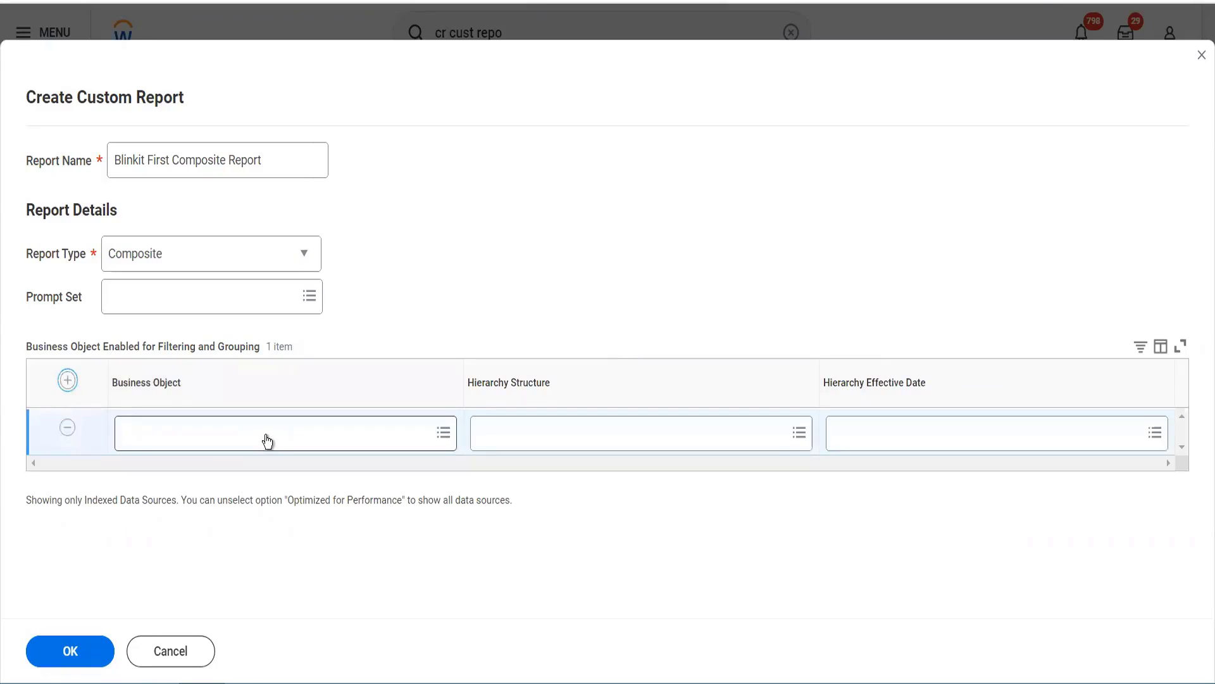
pyautogui.click(267, 435)
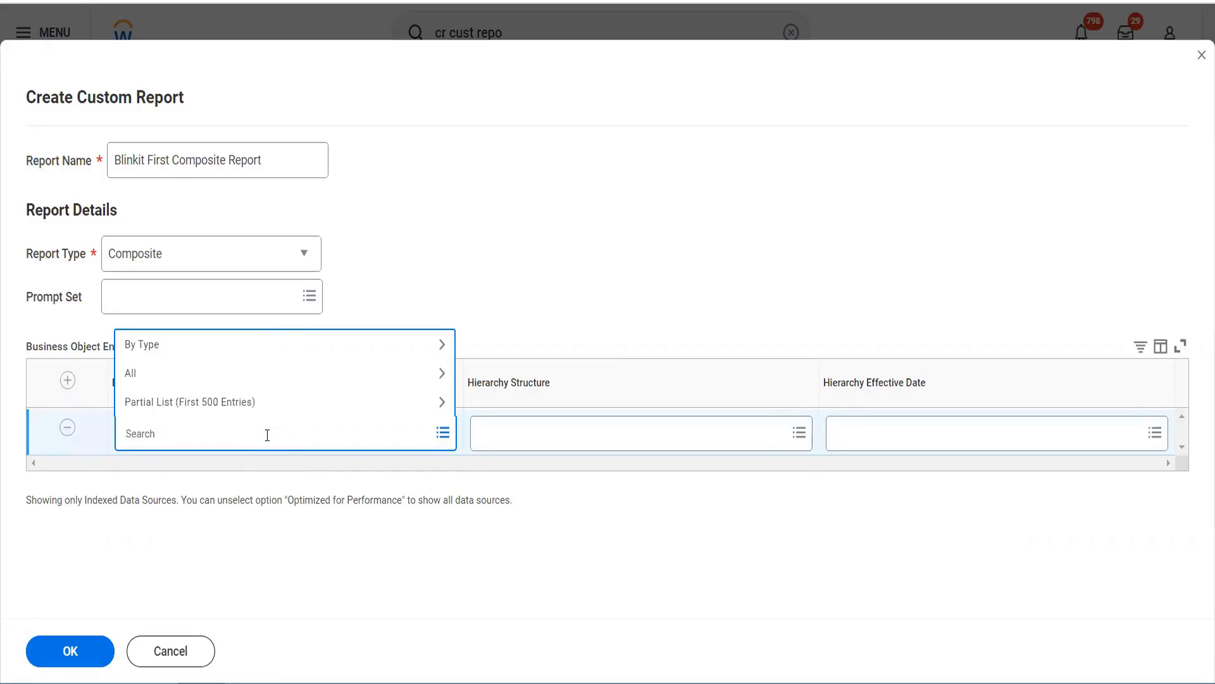
pyautogui.write('ledger accoutnt')
pyautogui.press('Return')
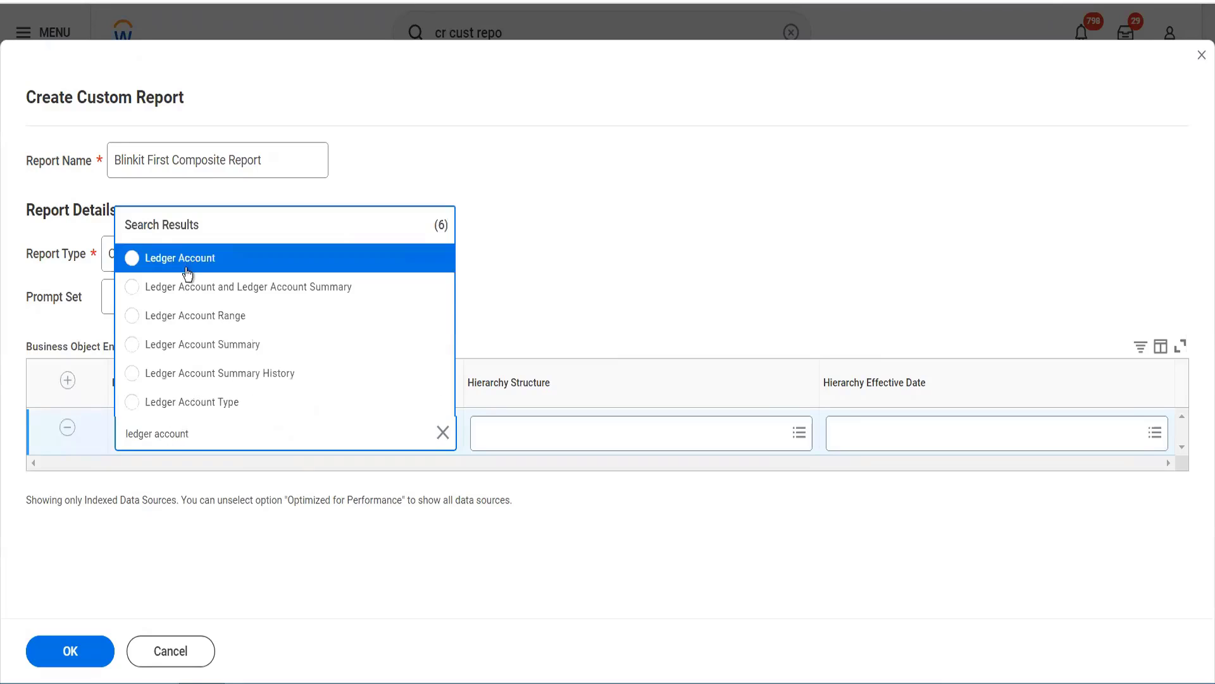
pyautogui.click(183, 257)
# Add Company as a second business object for filtering and grouping, and confirm the creation of the report.
pyautogui.click(67, 379)
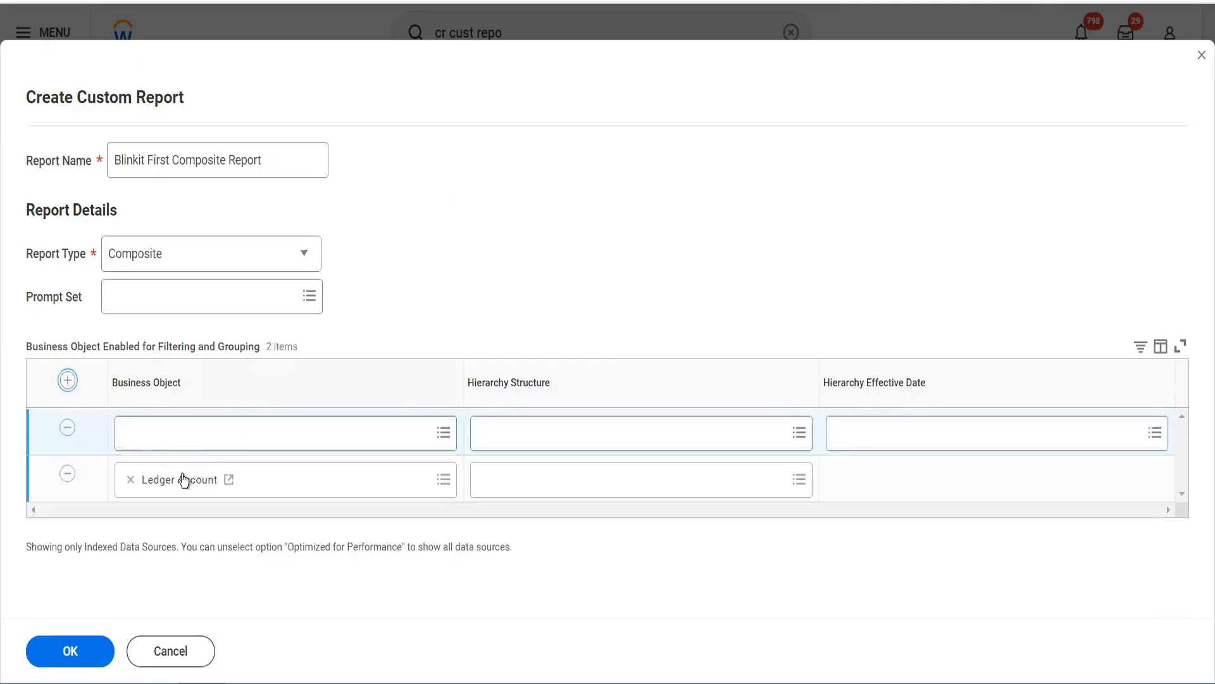
pyautogui.click(181, 444)
pyautogui.write('Company')
pyautogui.press('Return')
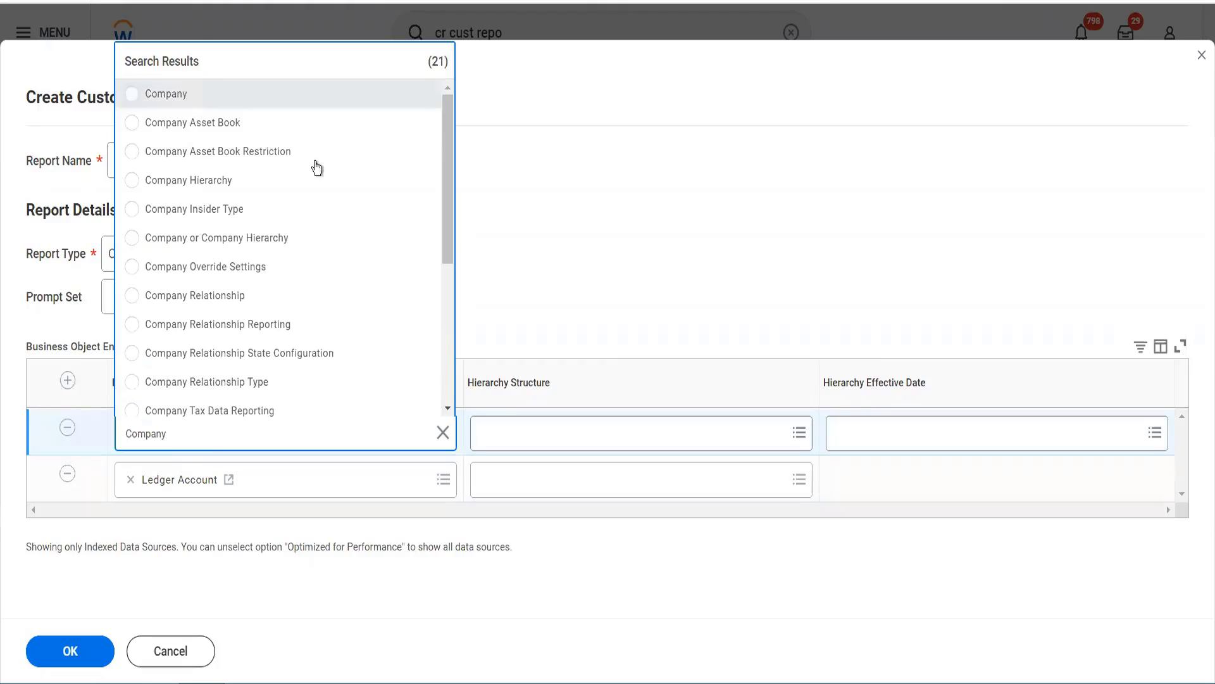
pyautogui.click(187, 104)
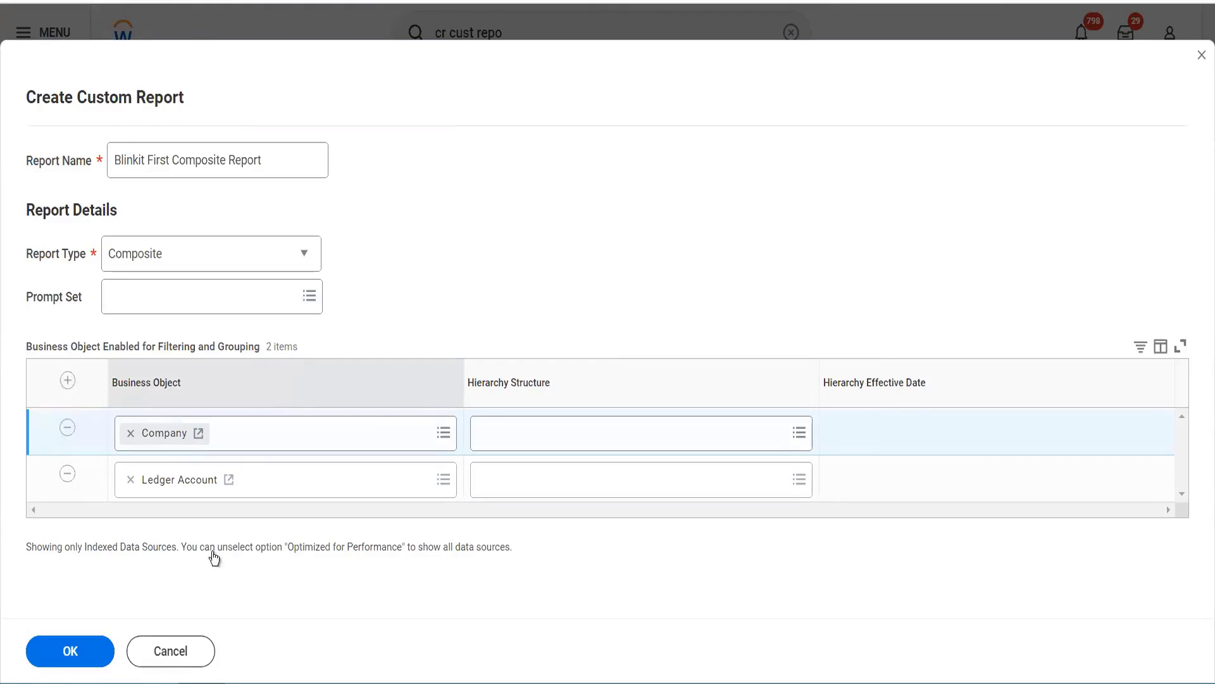
pyautogui.click(82, 645)
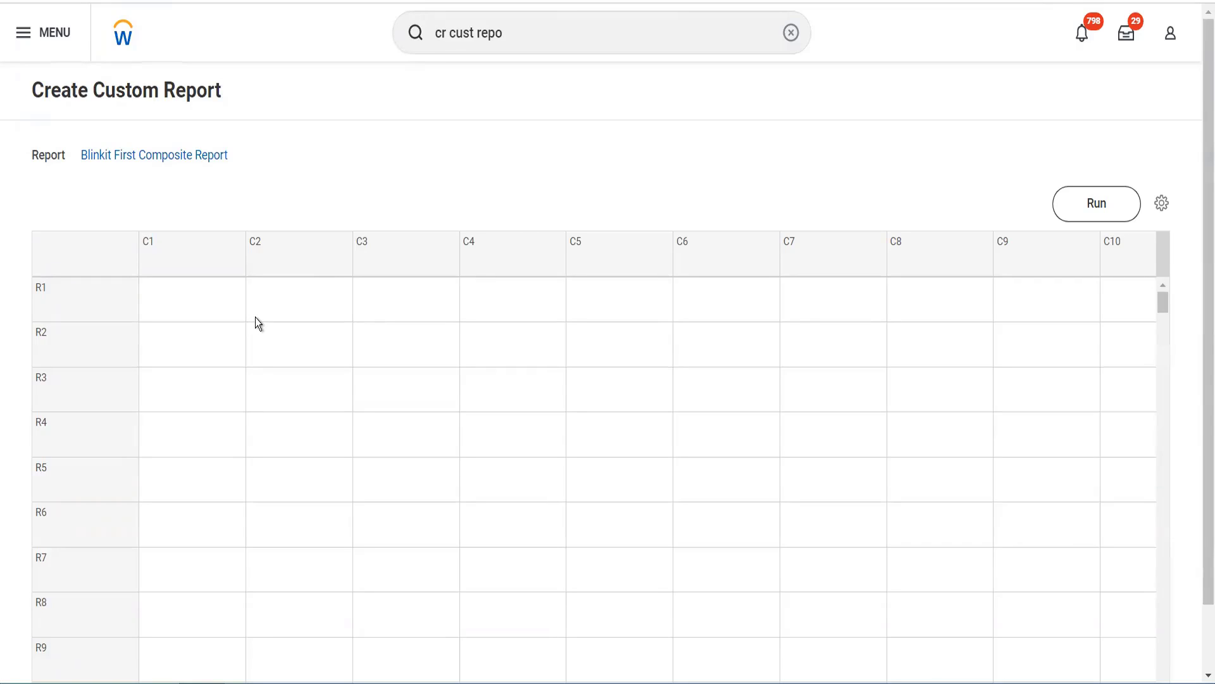
# Open the Define options for column C1 of the composite report grid.
pyautogui.click(204, 261)
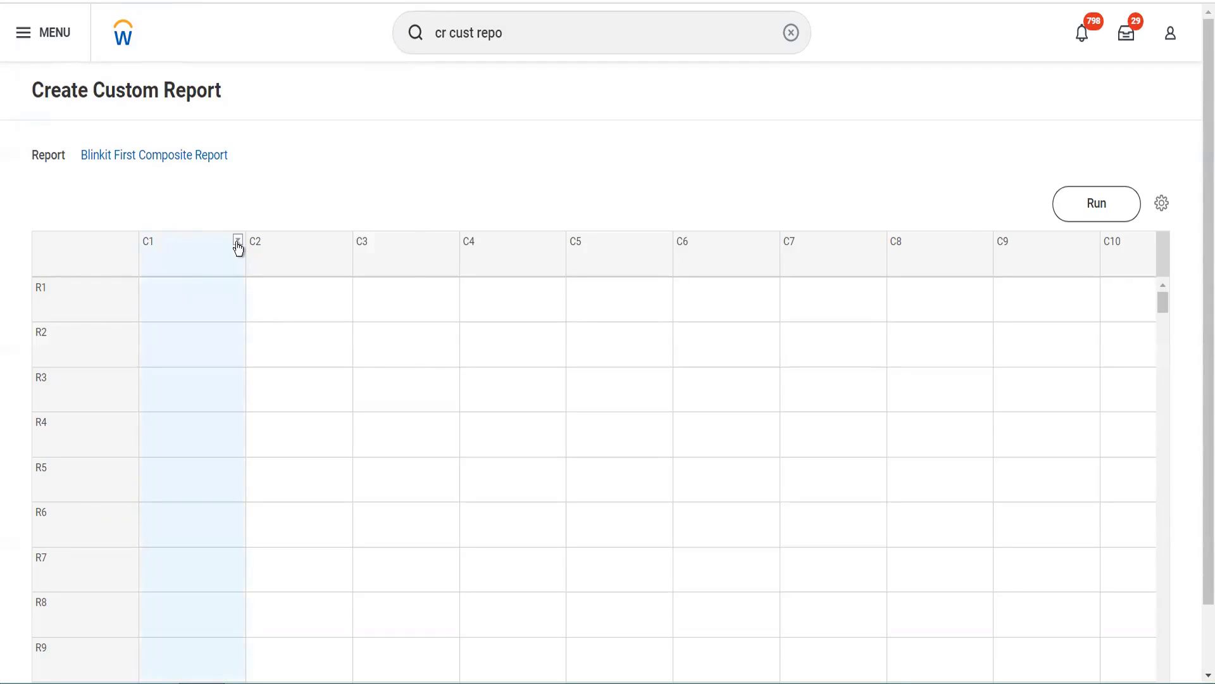
pyautogui.click(238, 246)
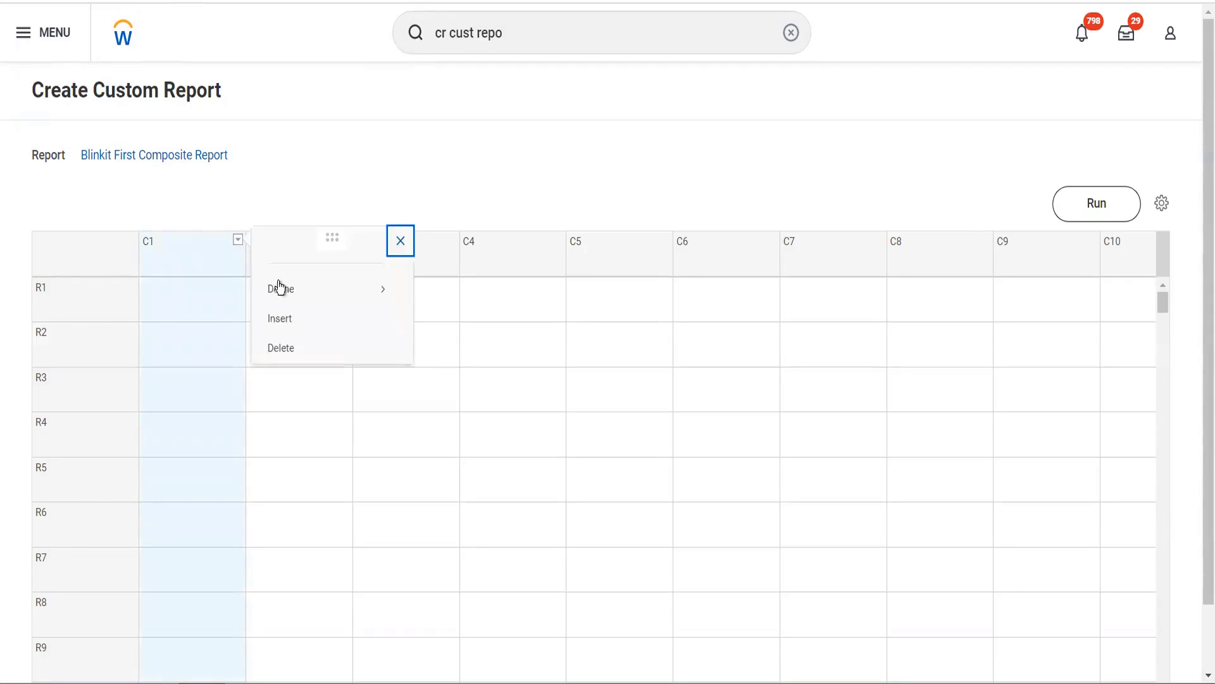
pyautogui.moveTo(308, 298)
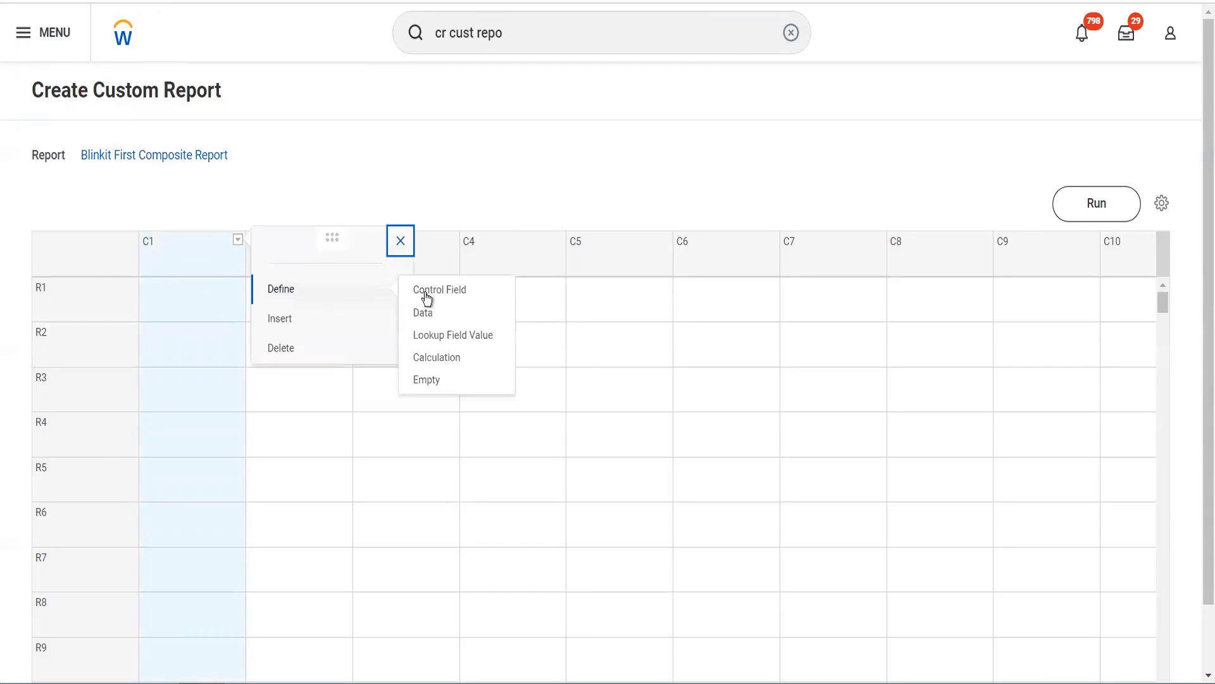